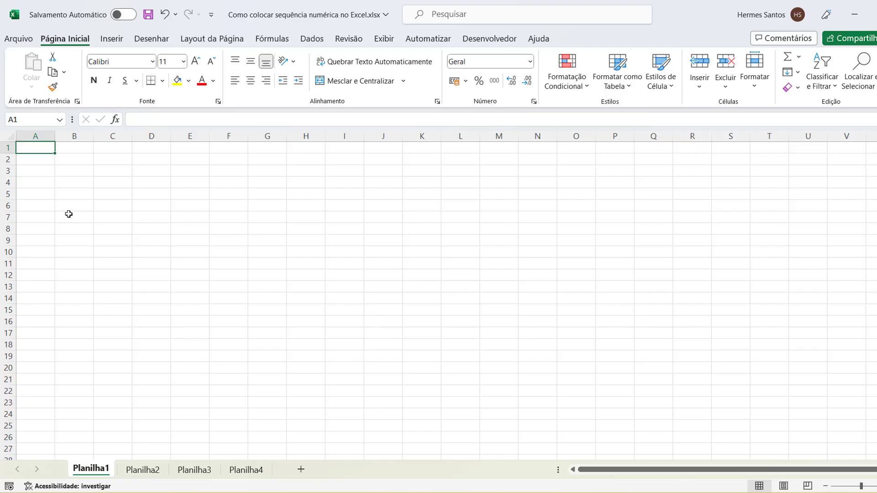
- Enter the starting values 1 and 2 in cells A1 and A2 of Planilha1
left_click(39, 135)
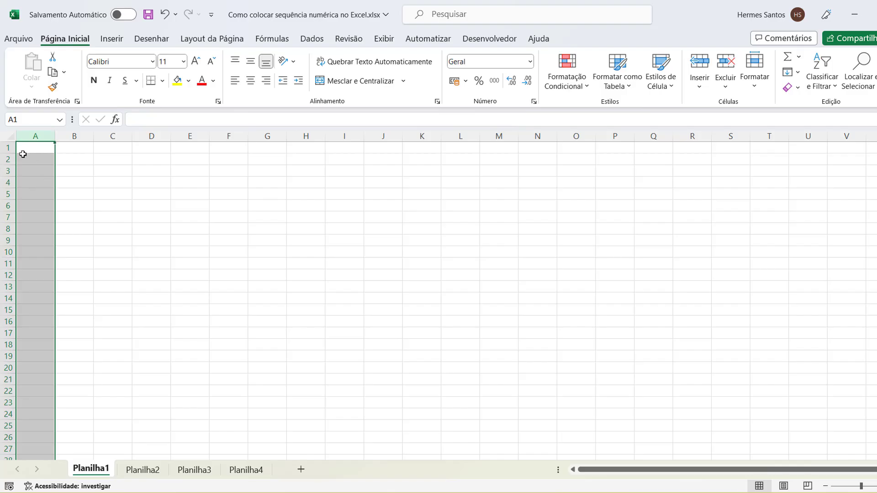
left_click(145, 172)
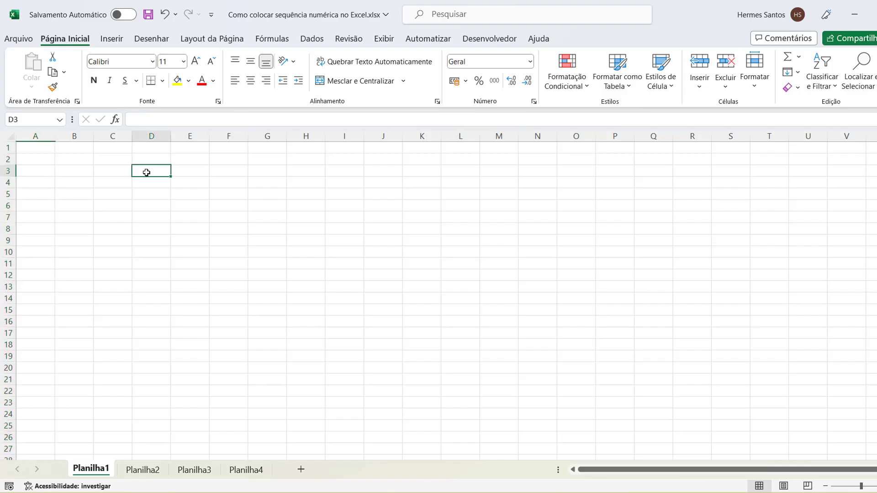
left_click(36, 149)
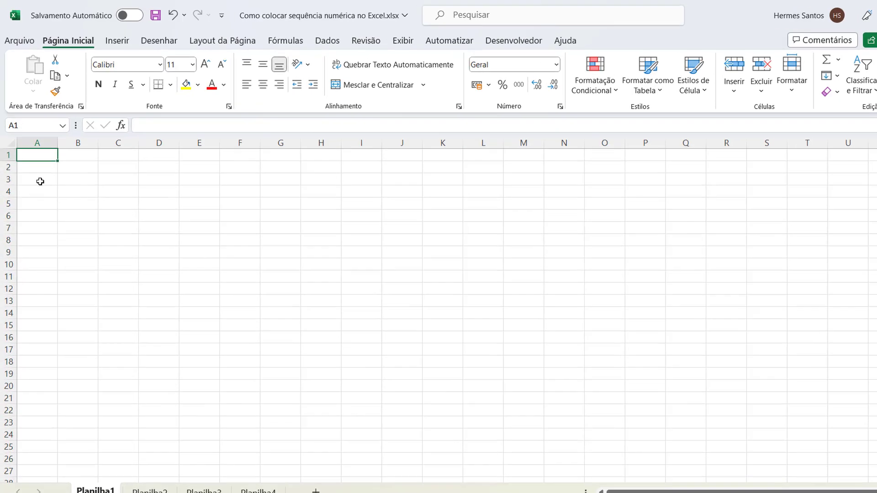
type("1")
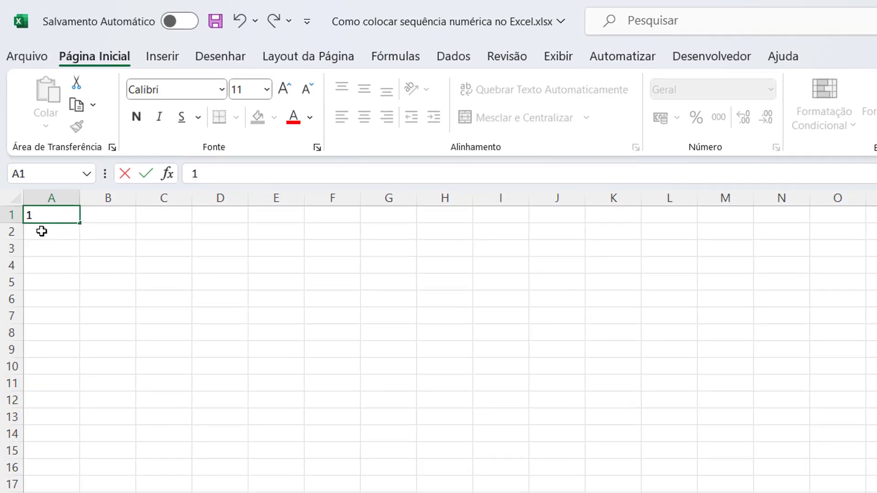
key("Return")
type("2")
left_click(71, 281)
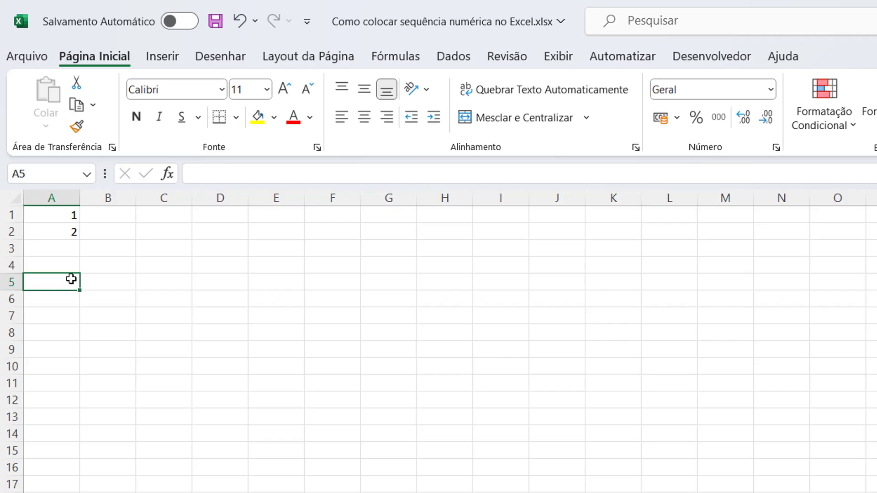
- Extend the series from A1:A2 down column A to row 14
mouse_move(71, 219)
left_mouse_down()
mouse_move(66, 242)
mouse_move(67, 232)
left_mouse_up()
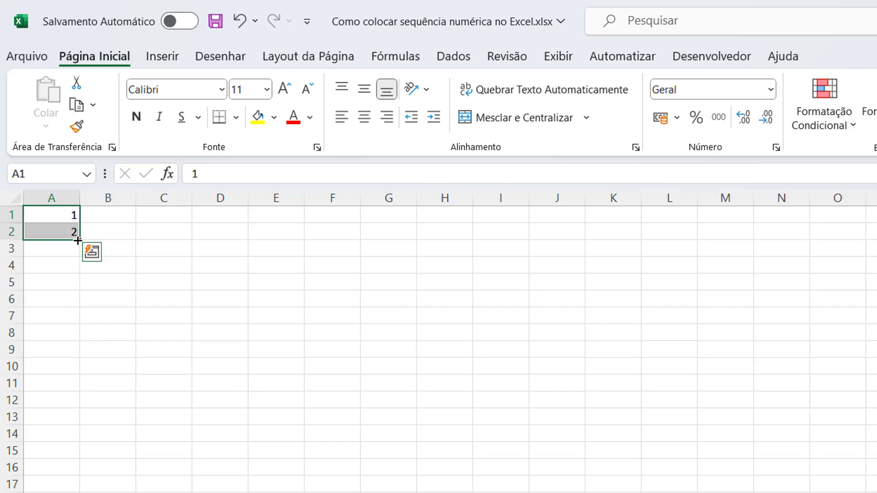
left_click_drag(79, 241, 35, 447)
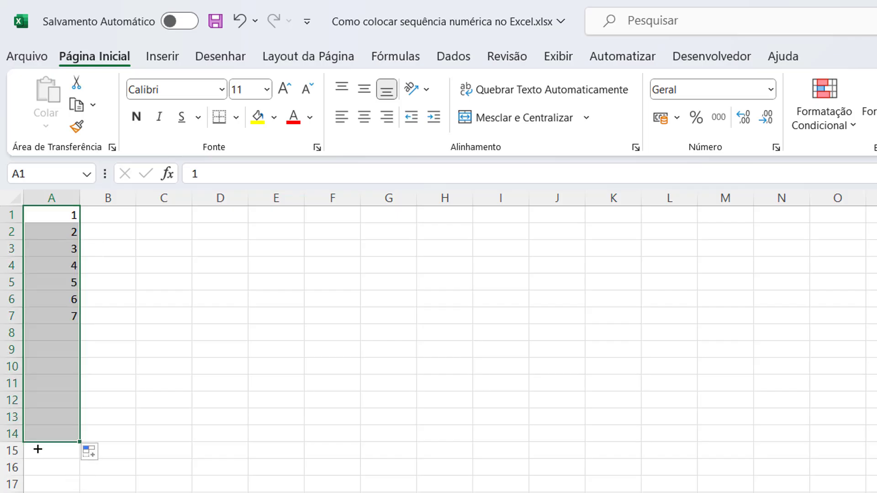
left_click(54, 472)
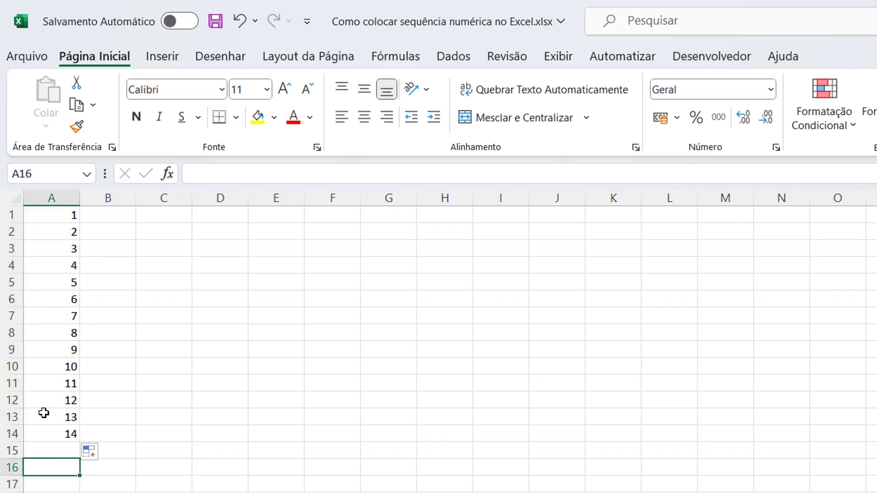
- Examine the filled sequence in column A and the increment between its first cells
left_click_drag(72, 219, 62, 431)
left_click(203, 416)
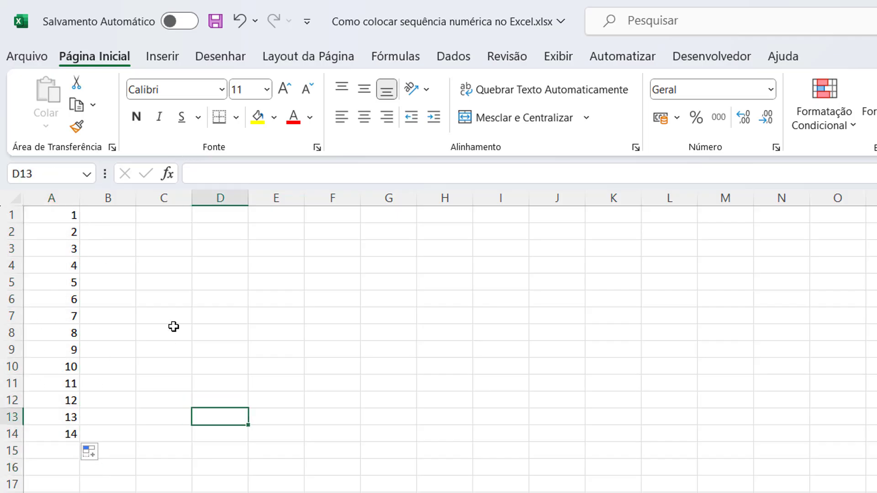
left_click(76, 218)
left_click(72, 234)
left_click(68, 250)
left_click(65, 266)
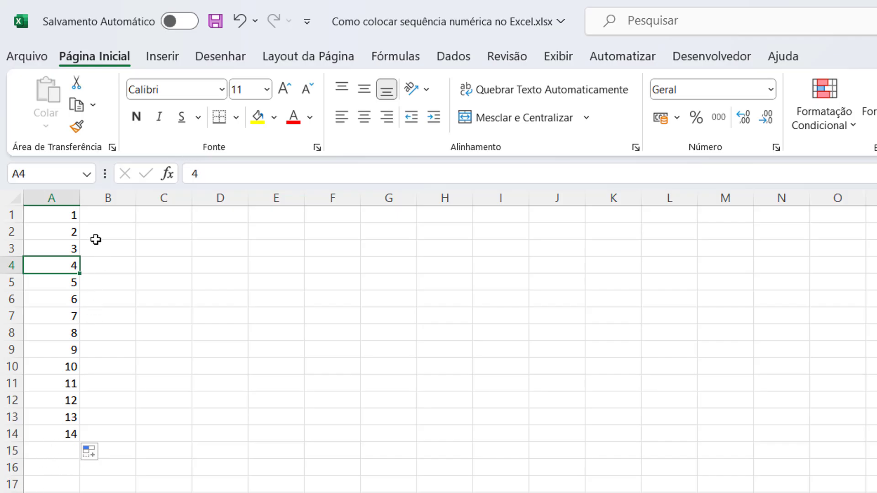
left_click(72, 216)
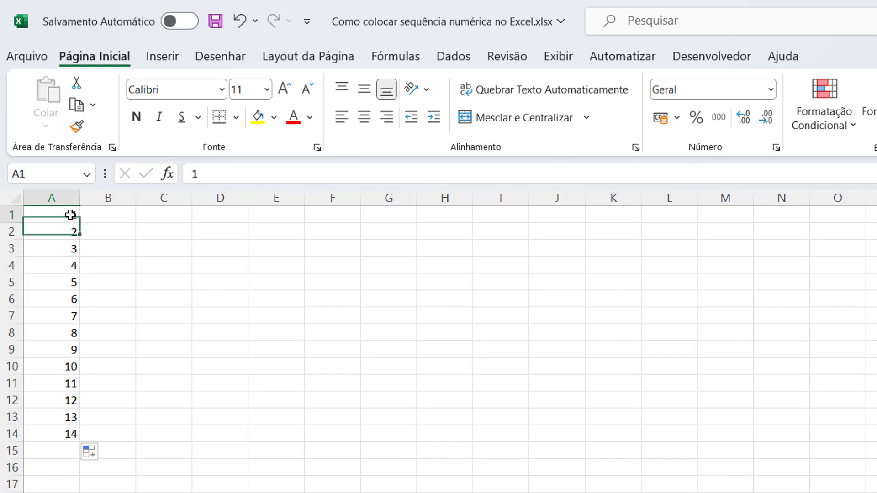
left_click(70, 230)
left_click(71, 215)
left_click(70, 233)
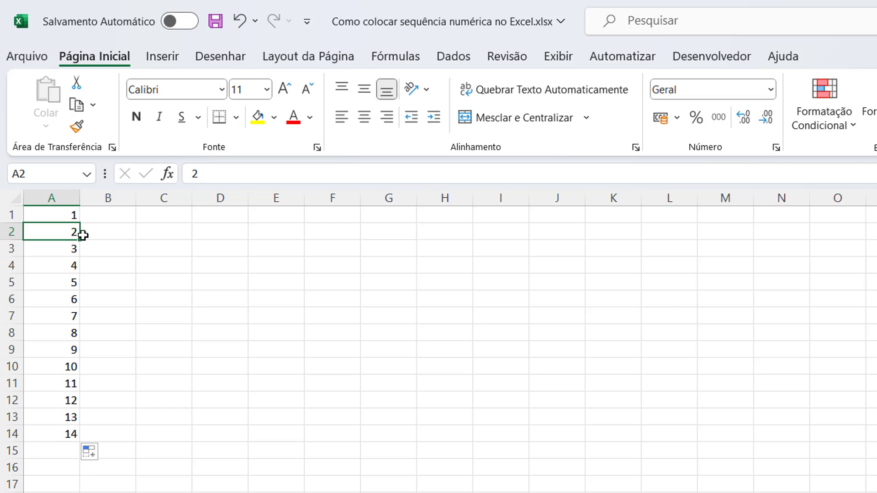
- Enter 2 and 4 in C1 and C2 and extend the even-number series down to C14
left_click(151, 216)
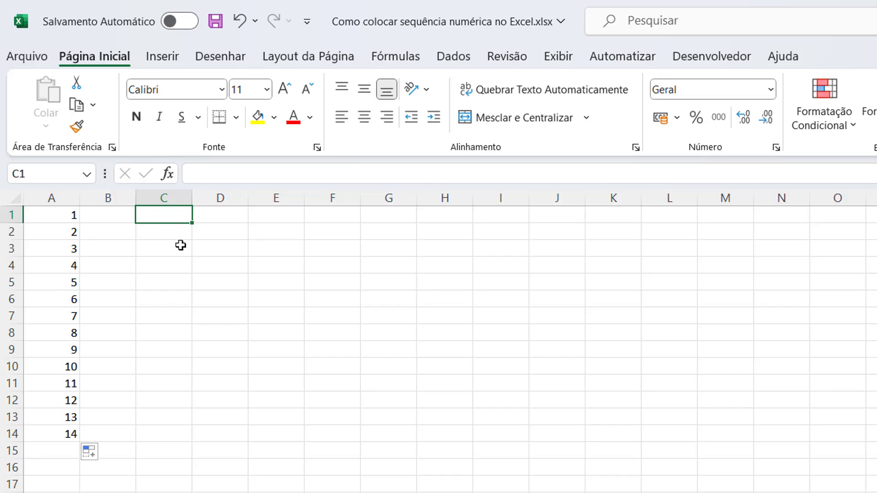
type("2")
key("Return")
type("4")
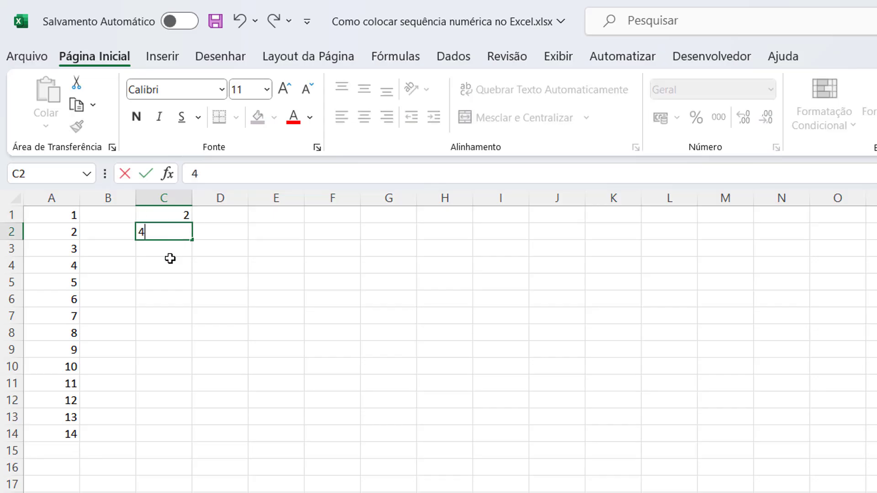
key("Return")
left_click_drag(176, 215, 161, 442)
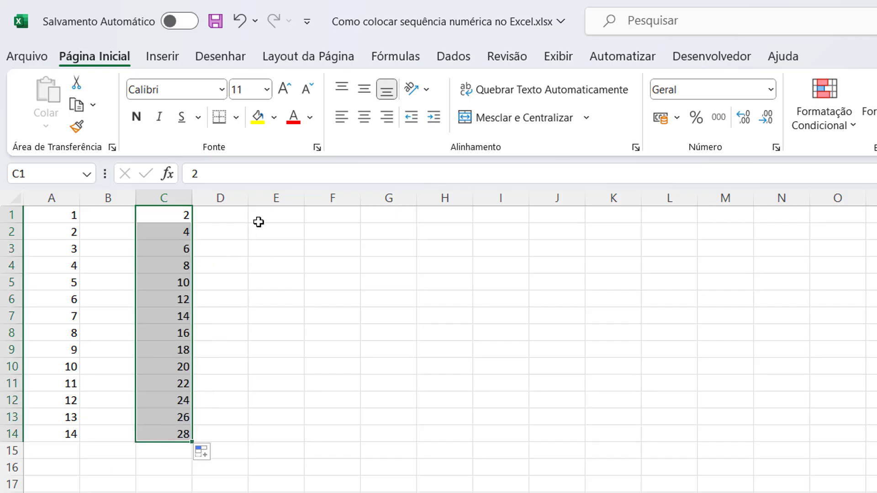
- Enter 1 and 3 in E1 and E2 and extend the odd-number series down to E14
left_click(264, 219)
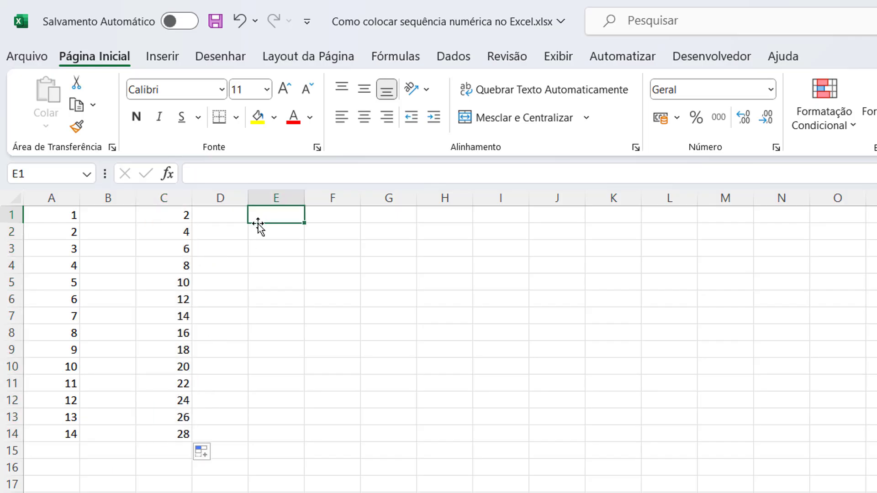
type("1")
key("Return")
type("3")
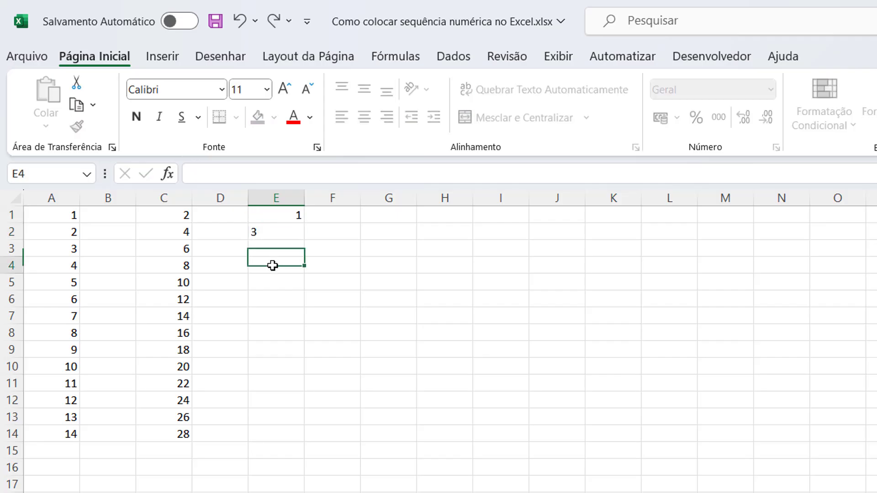
key("Return")
left_click_drag(288, 215, 255, 439)
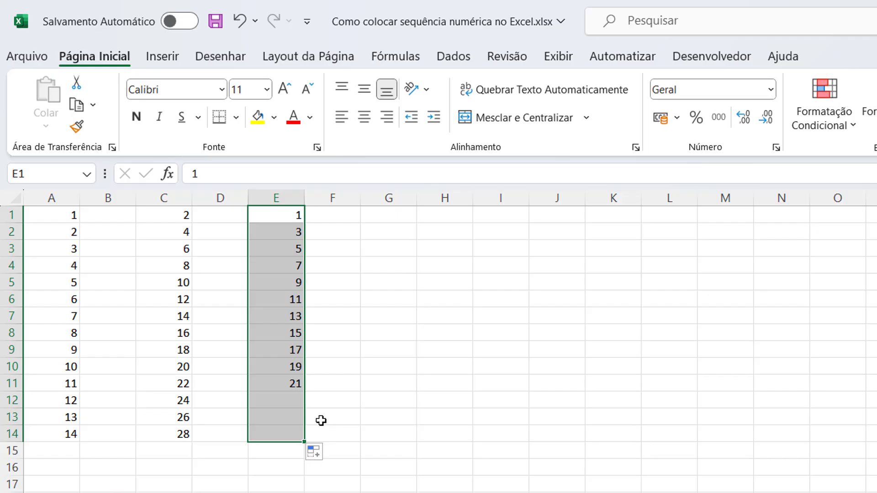
- Enter 10 and 20 in G1 and G2 and extend the series in tens down to G14
left_click(383, 214)
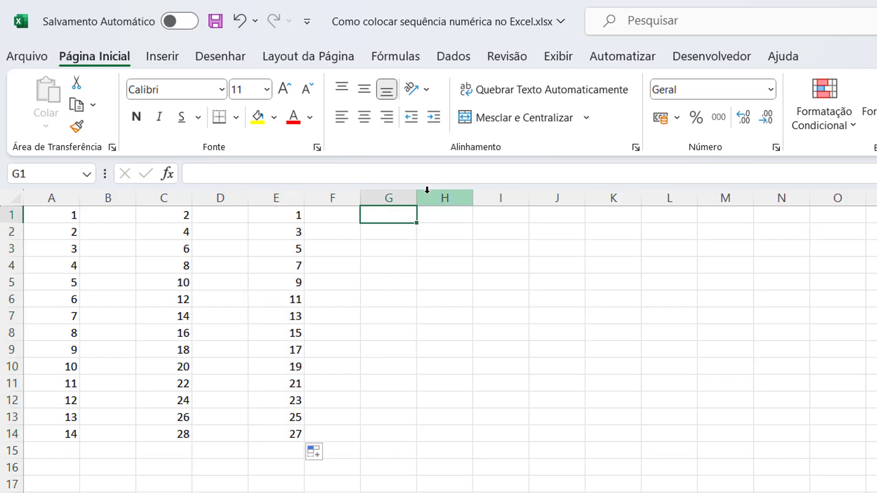
type("10")
key("Return")
type("20")
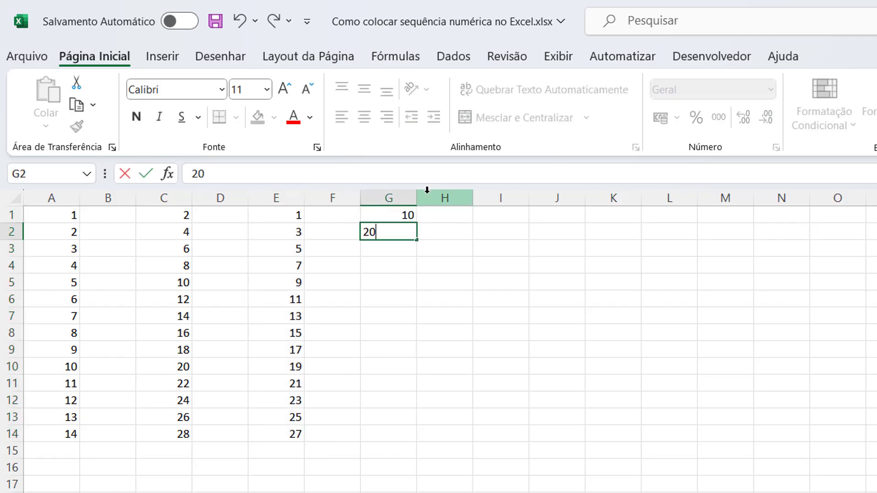
key("Return")
left_click_drag(398, 221, 364, 446)
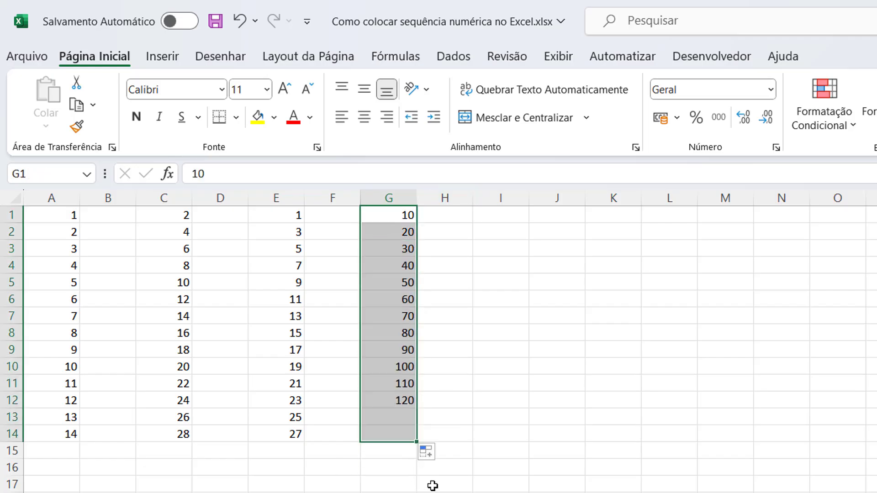
left_click(433, 486)
- Enter 1 and 2 in I1 and J1 and extend the series horizontally along row 1 past column S
left_click(504, 220)
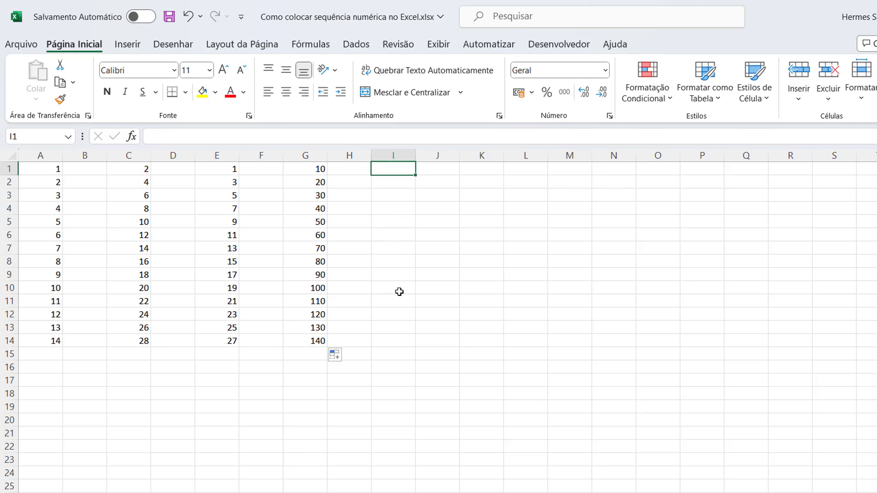
type("1")
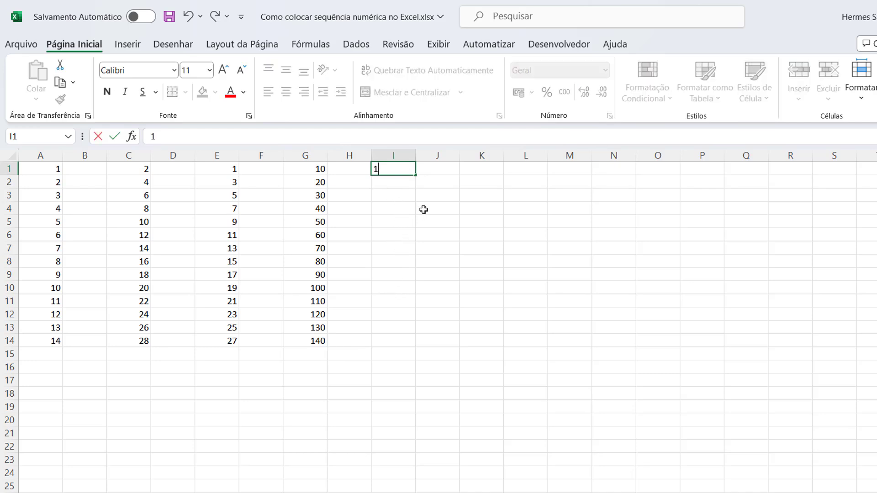
left_click(447, 170)
type("2")
left_click(448, 210)
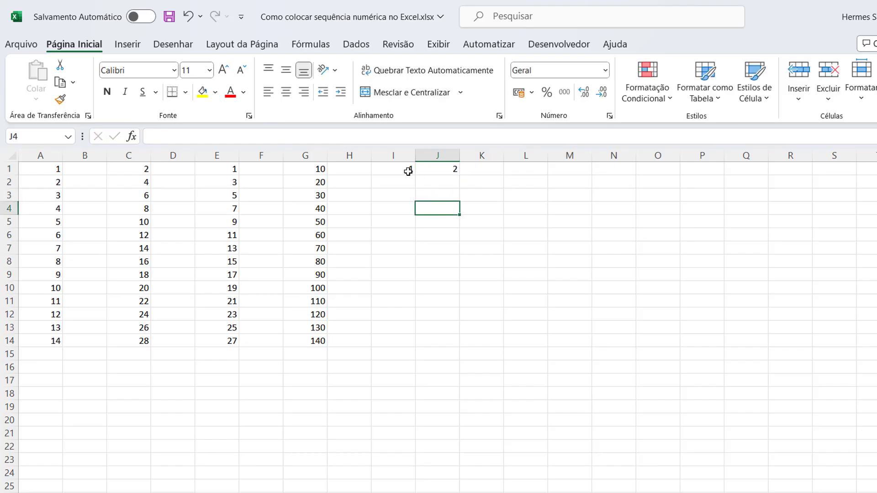
left_click_drag(409, 171, 830, 176)
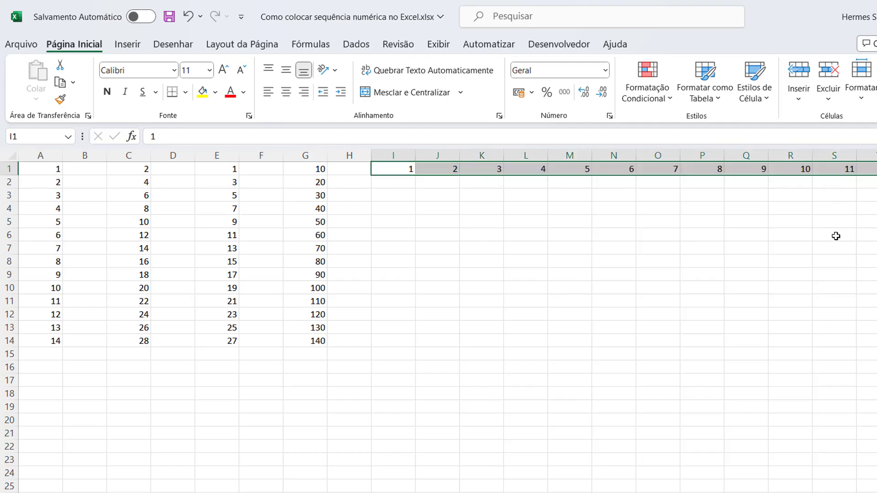
left_click(835, 234)
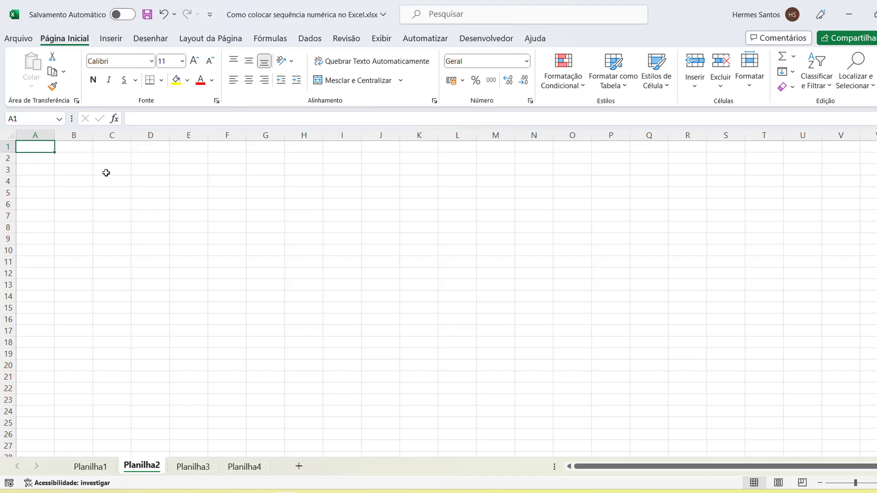
- Enter 1 in cell A1 of Planilha2 and select that cell as the start of a series
left_click(40, 132)
left_click(97, 181)
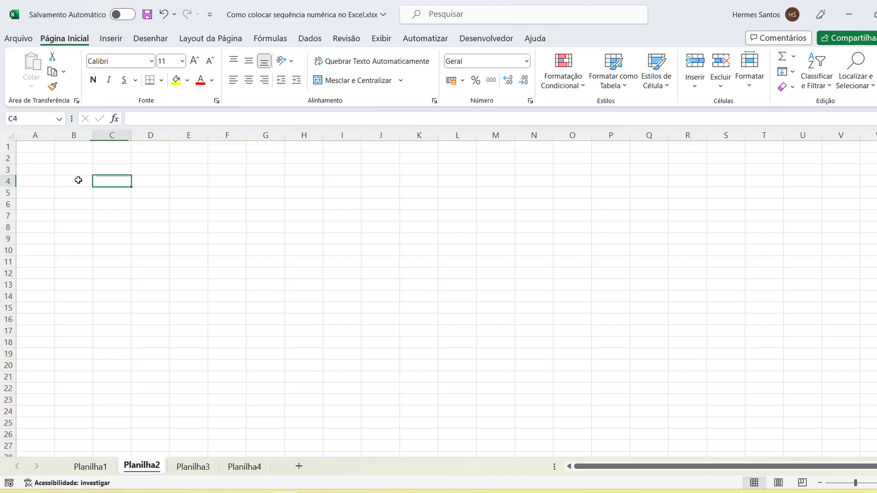
left_click(44, 149)
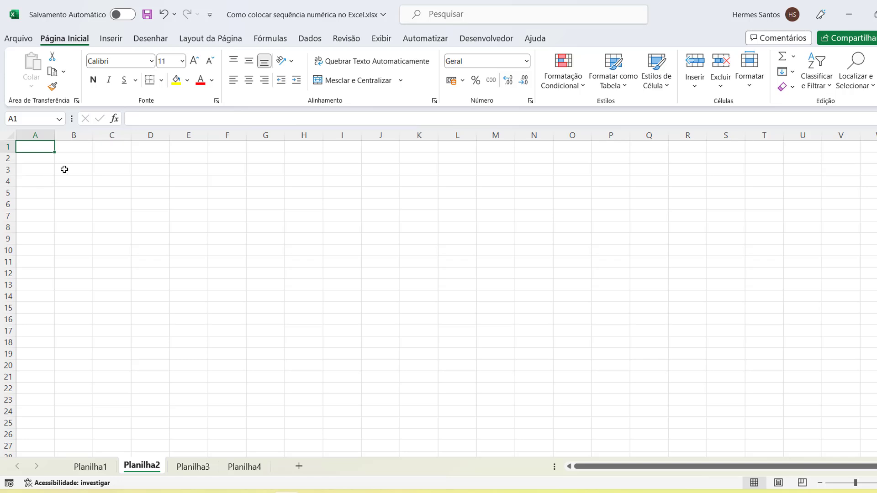
type("1")
left_click(57, 182)
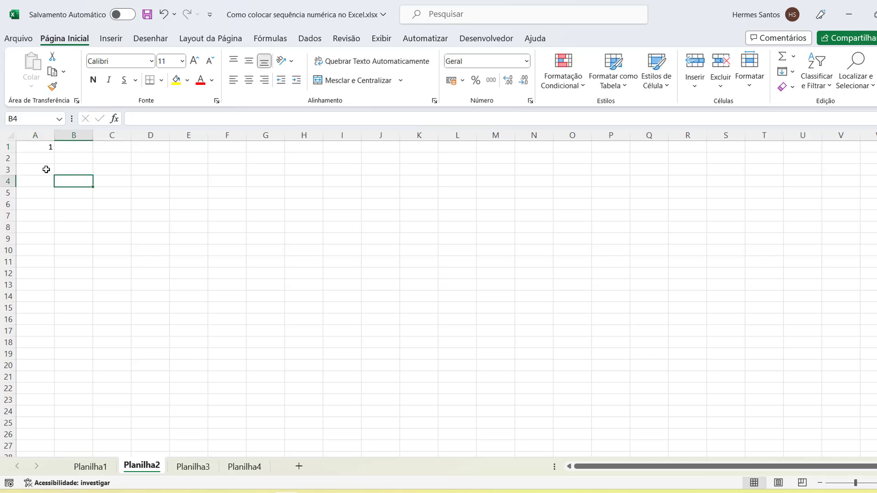
left_click(44, 145)
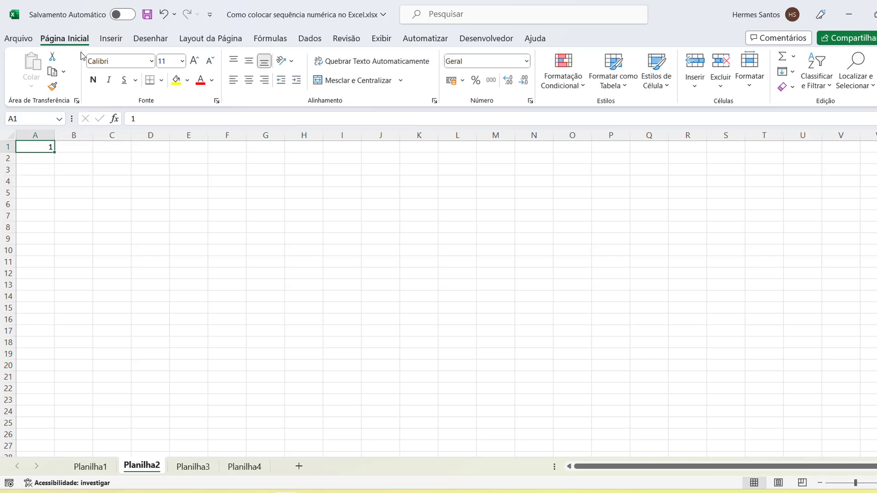
- Fill a linear series in columns from A1 with increment 1 and limit 50, and check it down to its last row
left_click(792, 72)
left_click(807, 174)
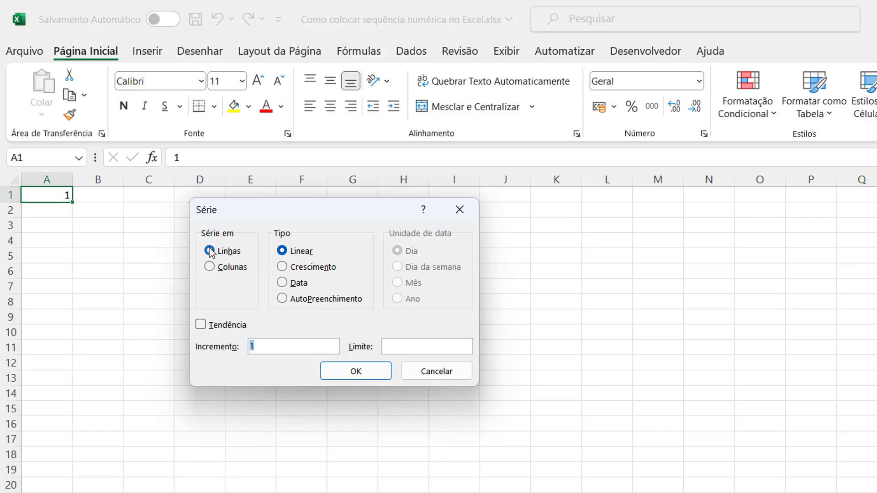
left_click(215, 273)
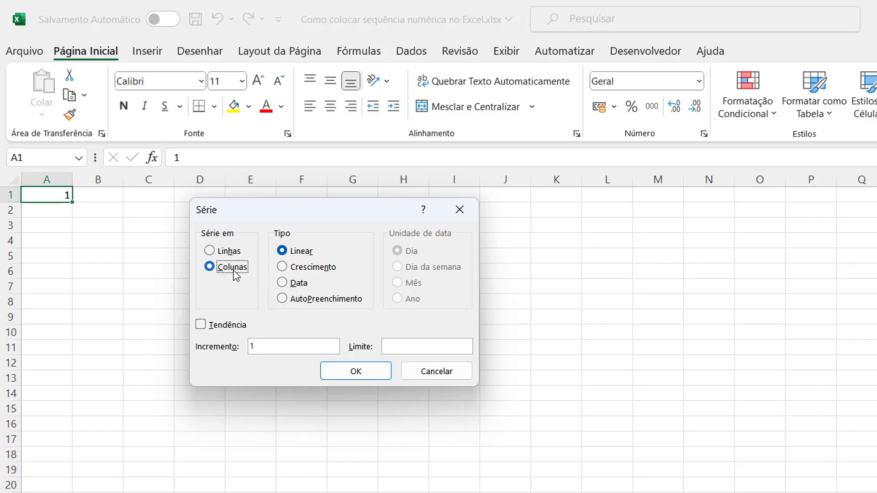
double_click(252, 346)
left_click(282, 349)
left_click_drag(268, 347, 249, 348)
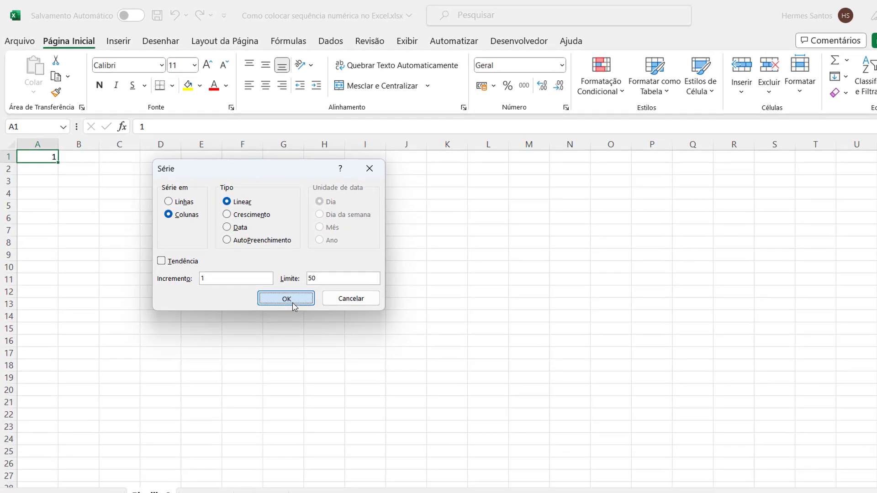
left_click(356, 371)
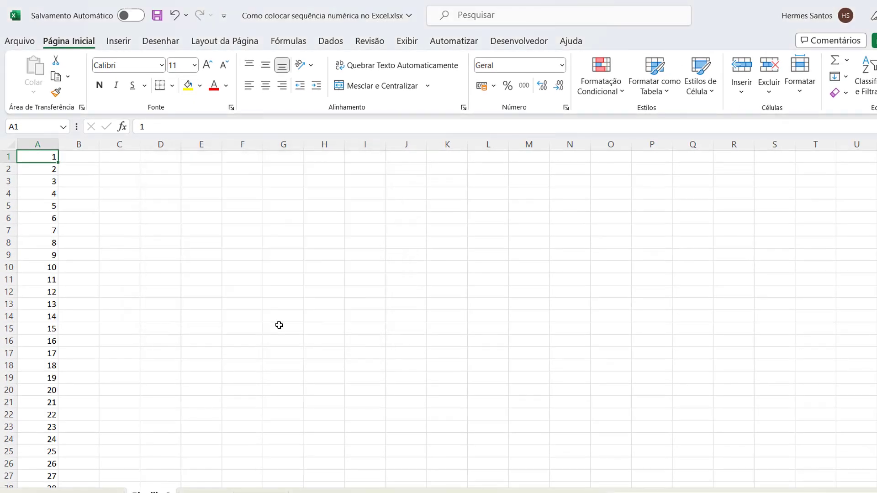
scroll(133, 243, "down", 9)
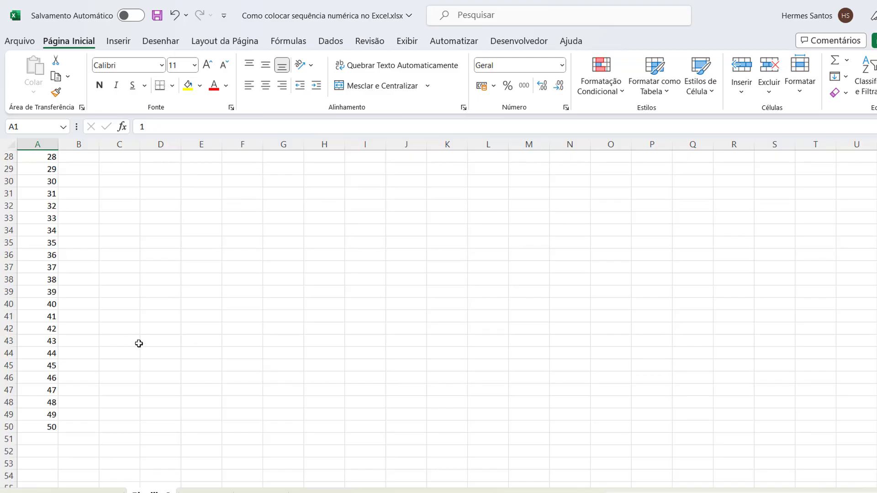
- Enter 2 in cell C1 of Planilha2 and select that cell as the start of a second series
scroll(139, 344, "up", 9)
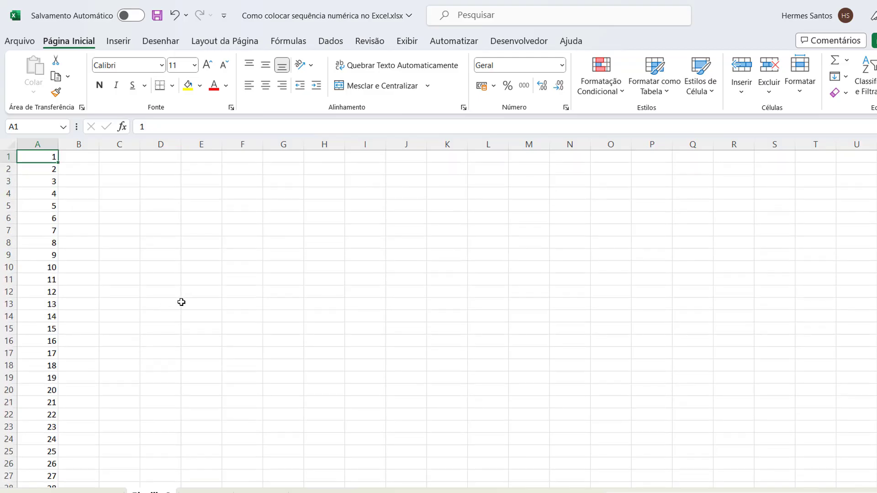
left_click(117, 161)
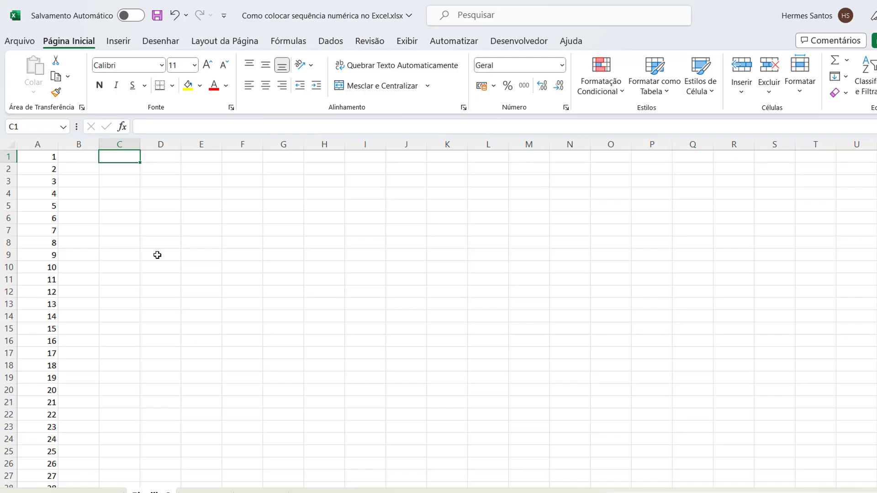
type("2")
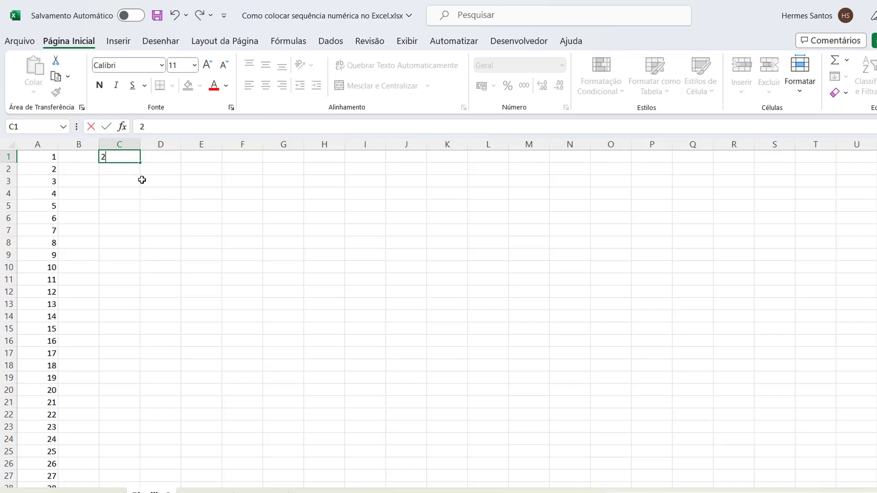
left_click(145, 191)
left_click(129, 157)
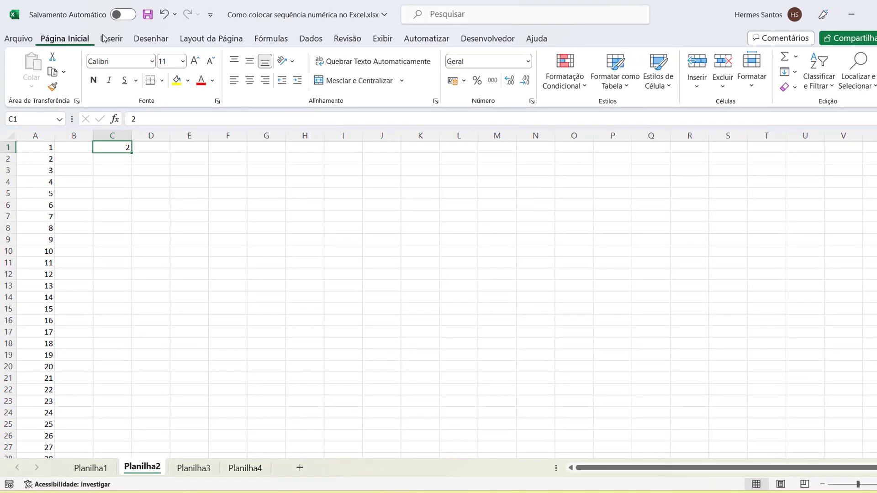
- Fill a linear series in columns from C1 with increment 2 and limit 50, and look down the filled column
left_click(795, 72)
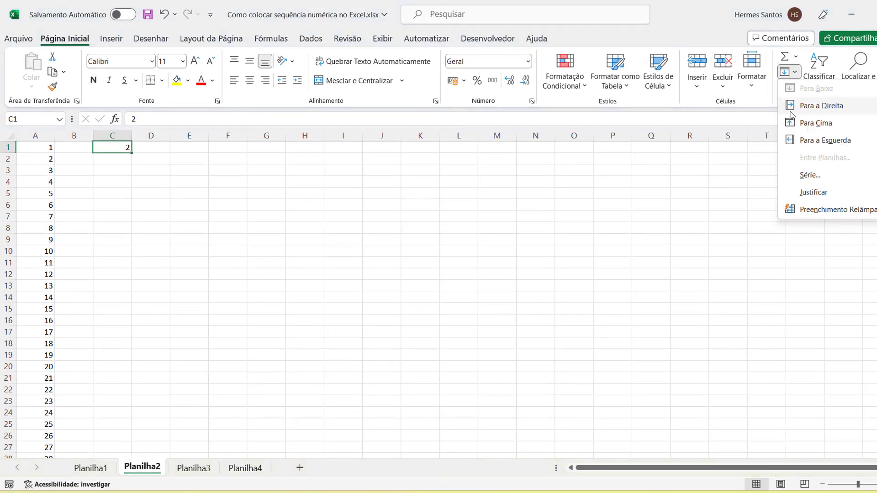
left_click(818, 177)
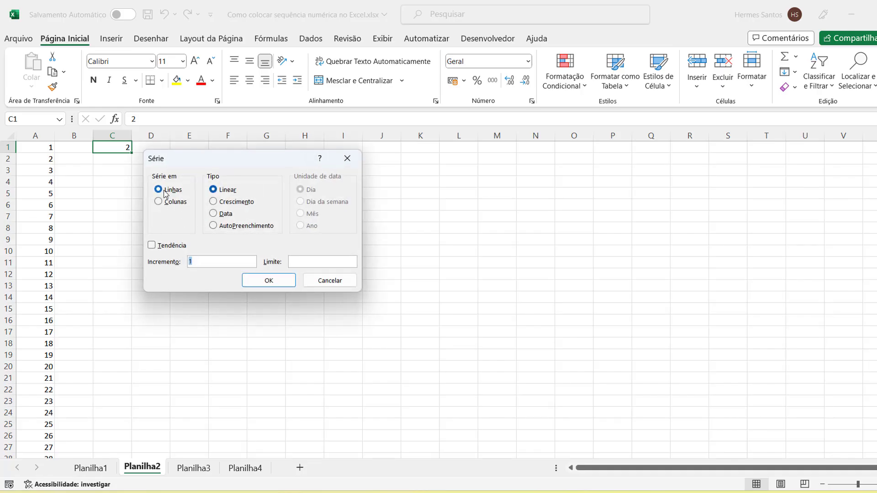
left_click(161, 202)
left_click(310, 263)
type("50")
left_click(268, 281)
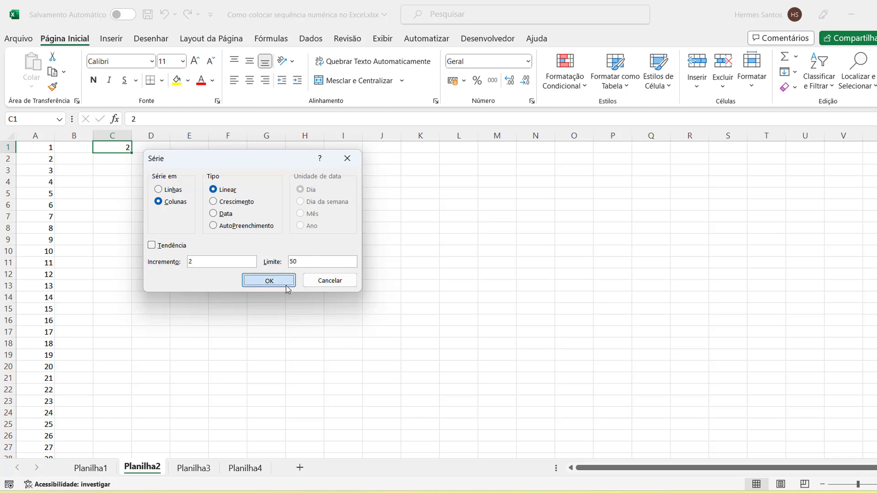
left_click(229, 333)
scroll(229, 328, "down", 2)
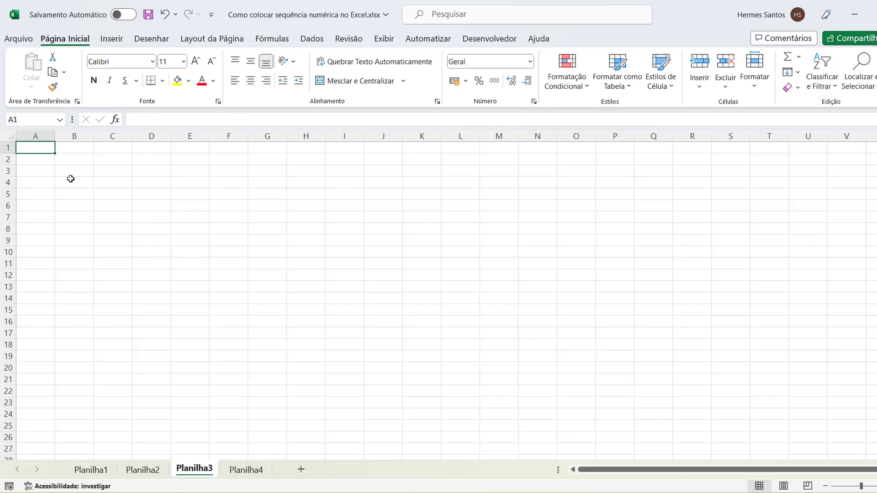
- Widen column A on Planilha3 and enter =SEQUÊNCIA(50) in cell A1
left_click(39, 136)
left_click(35, 147)
left_click_drag(54, 135, 100, 136)
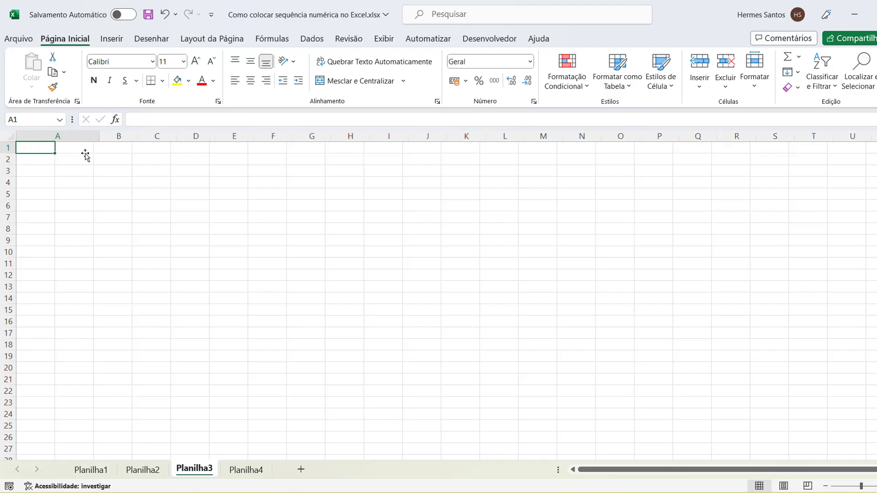
type("=")
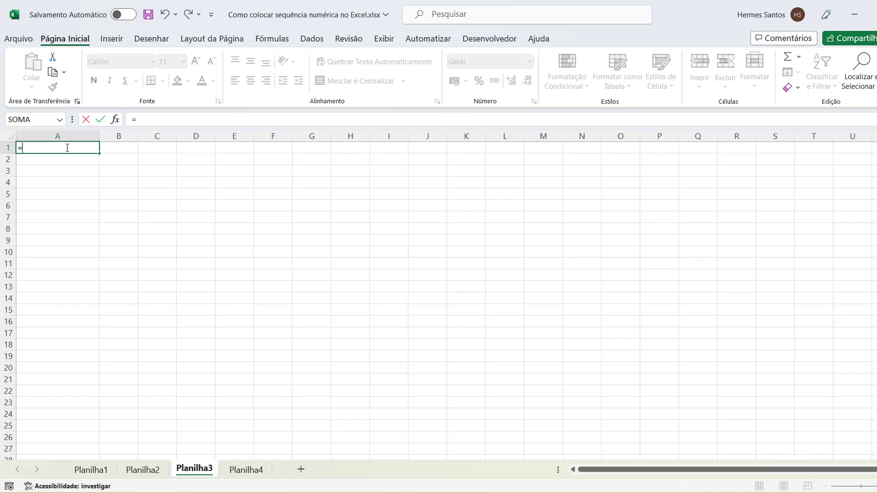
type("seque")
key("Tab")
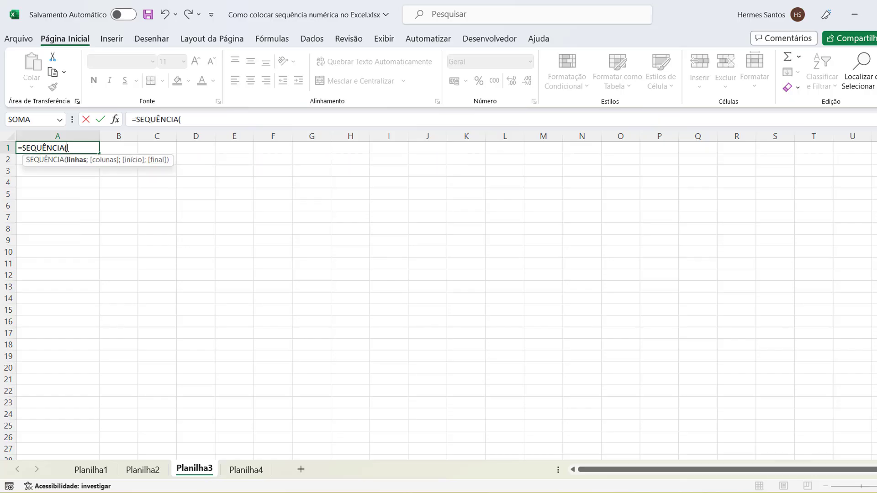
type("50)")
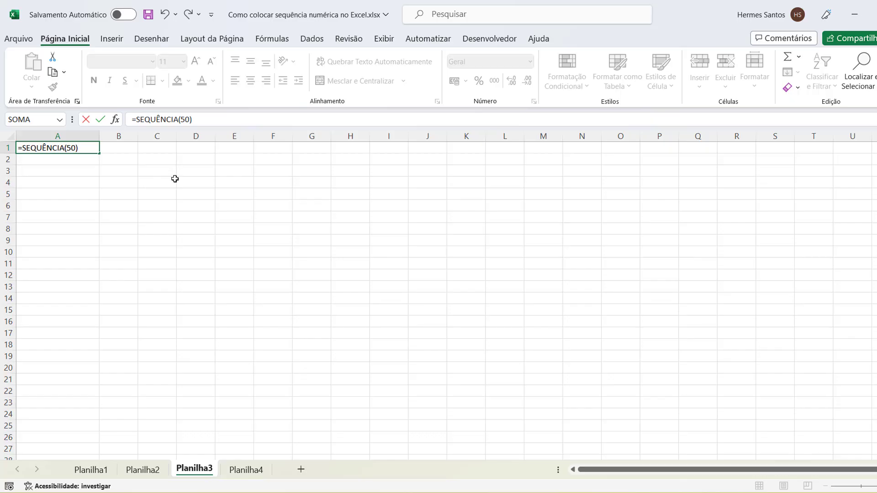
key("Return")
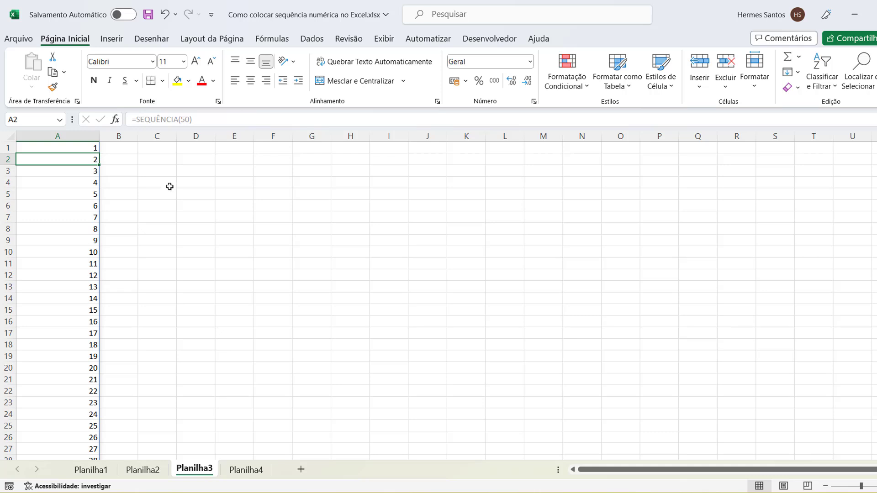
- Narrow column A to suit its numbers and check the sequence down to its last row
left_click_drag(99, 136, 47, 136)
left_click(115, 219)
scroll(92, 249, "down", 13)
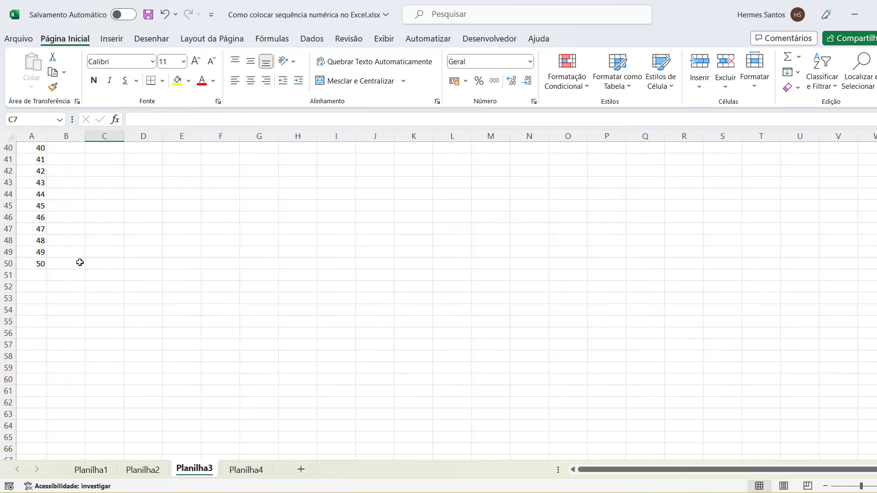
scroll(82, 262, "up", 5)
scroll(82, 263, "up", 8)
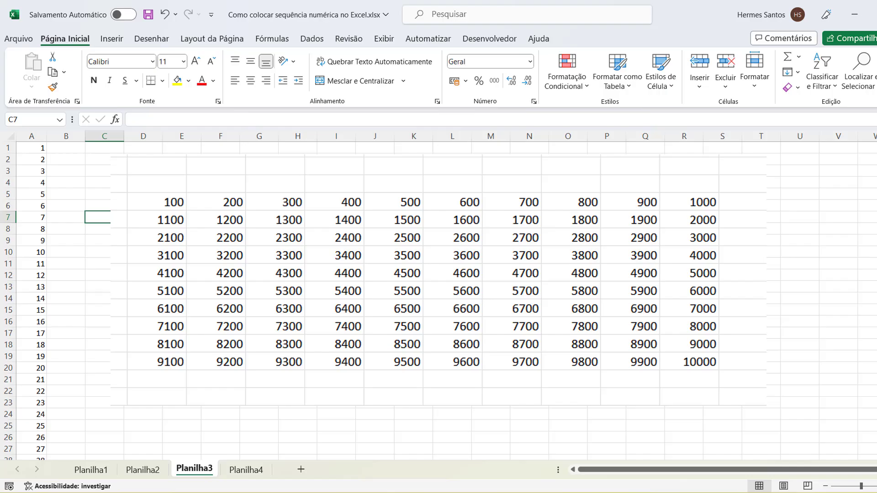
- Enter =SEQUÊNCIA(10;10;100;100) in cell E4 to generate a 10-by-10 table starting at 100 in steps of 100
left_click(181, 183)
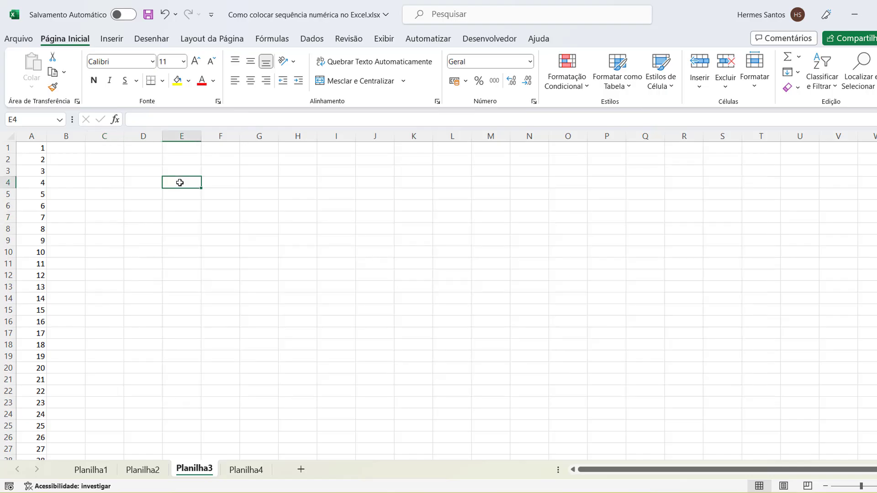
type("=seq")
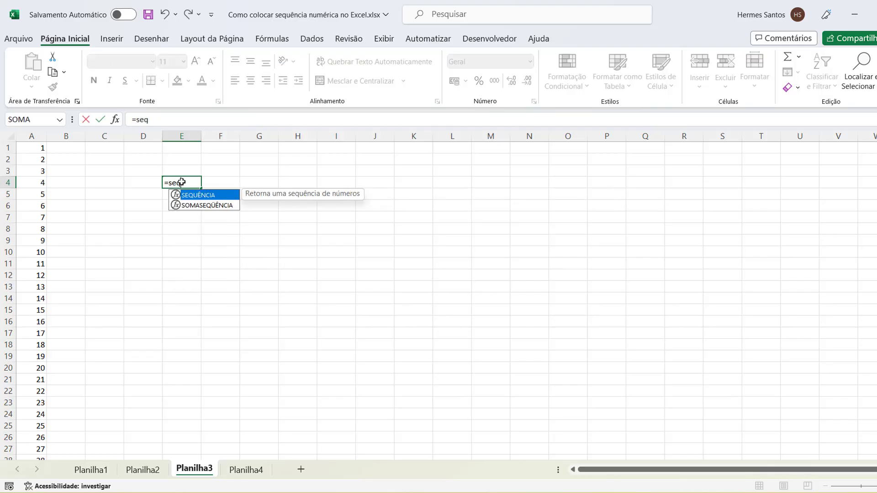
key("Tab")
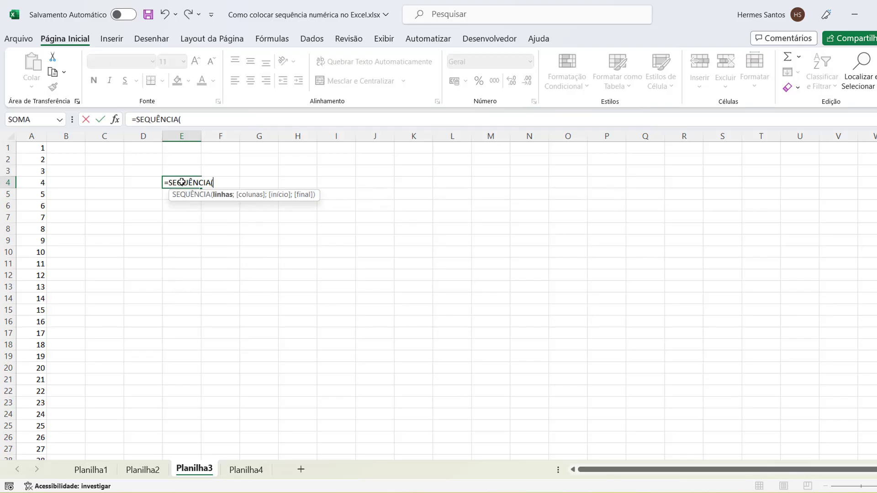
type("10;")
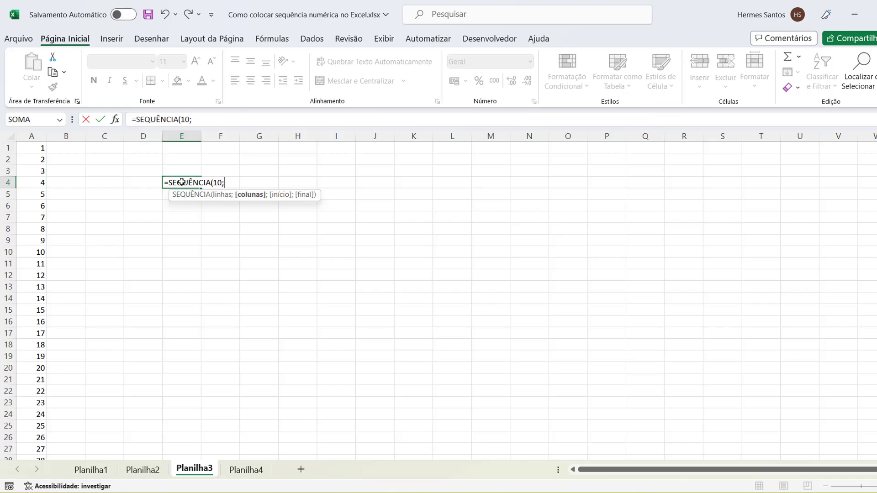
type("10;")
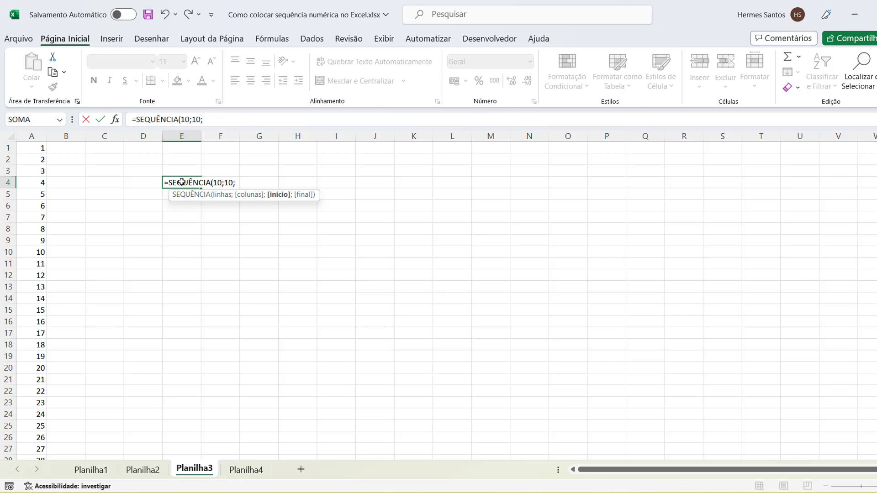
type("100;100")
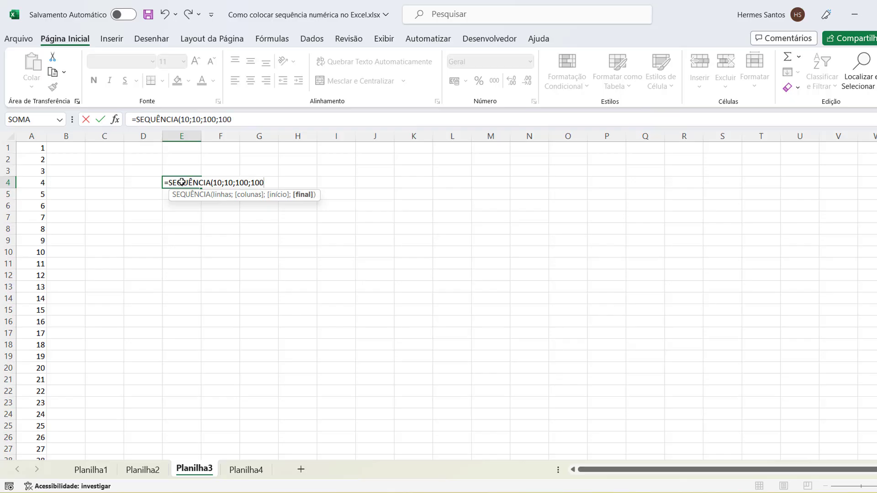
type(")")
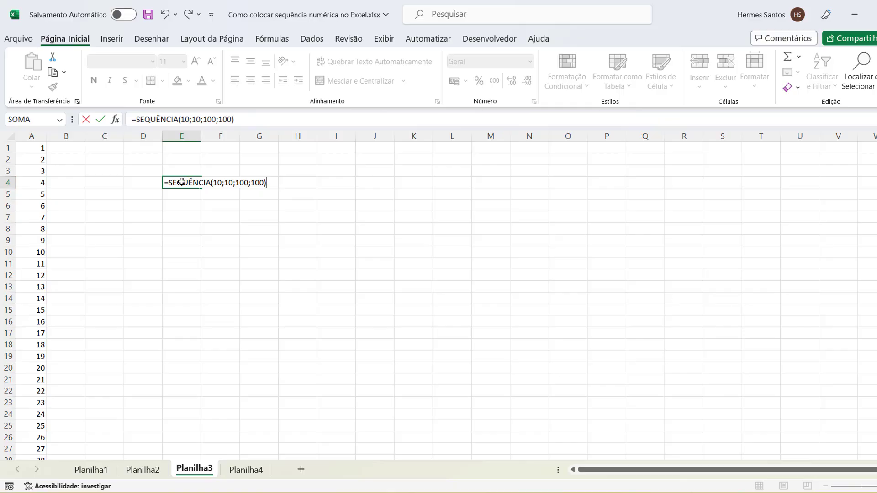
key("Return")
- Inspect the formula behind E4 and several other cells of the generated table
left_click(404, 243)
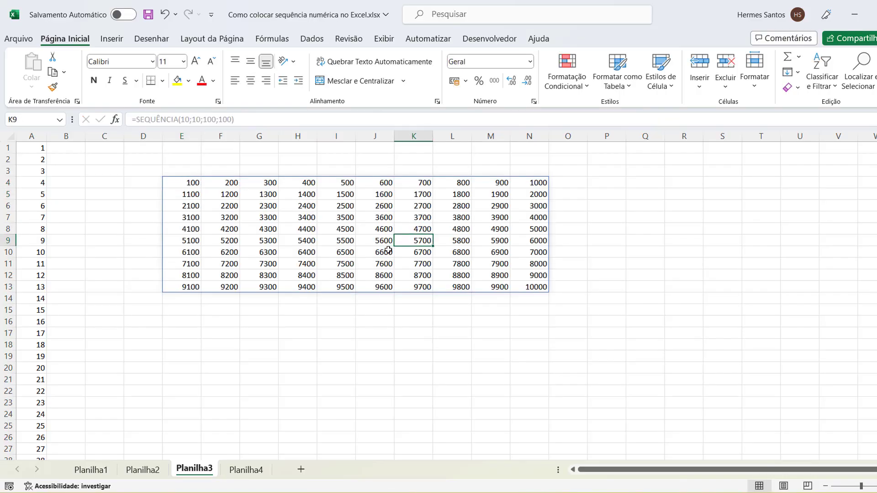
left_click(189, 183)
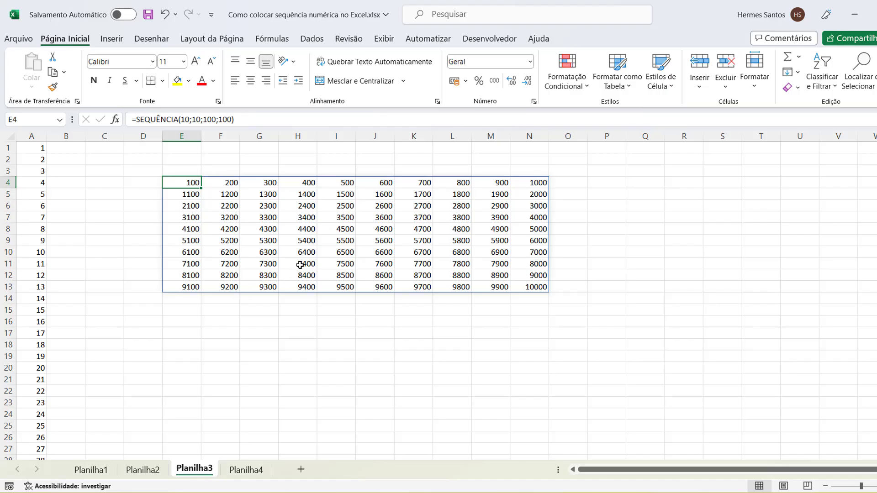
left_click(269, 251)
left_click(230, 217)
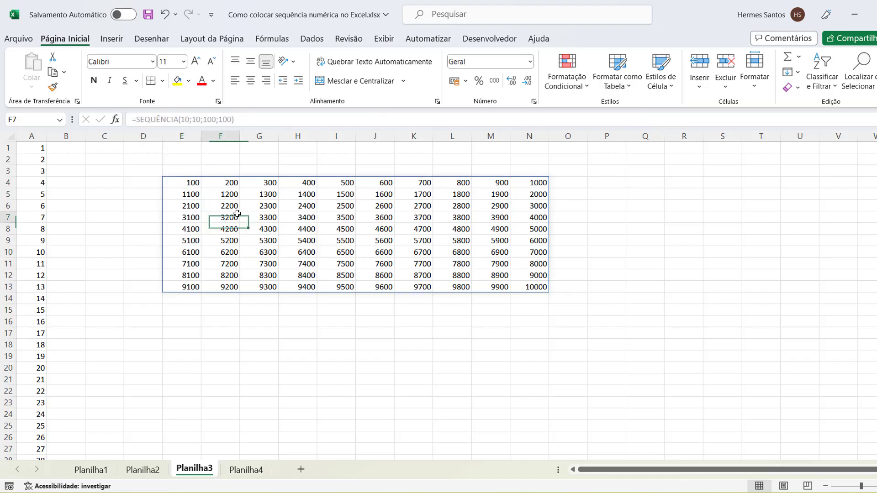
left_click(297, 206)
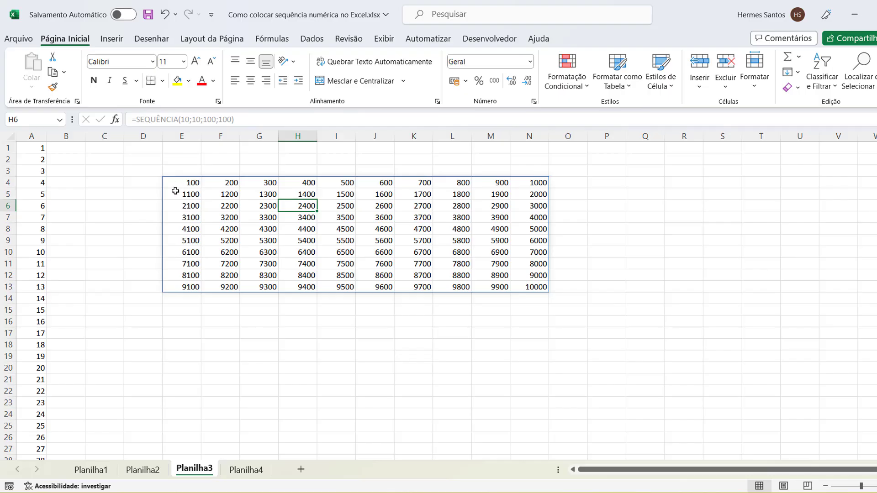
- Copy the table E4:N13 and paste it over itself as values only
left_click_drag(178, 182, 528, 287)
key("ctrl+c")
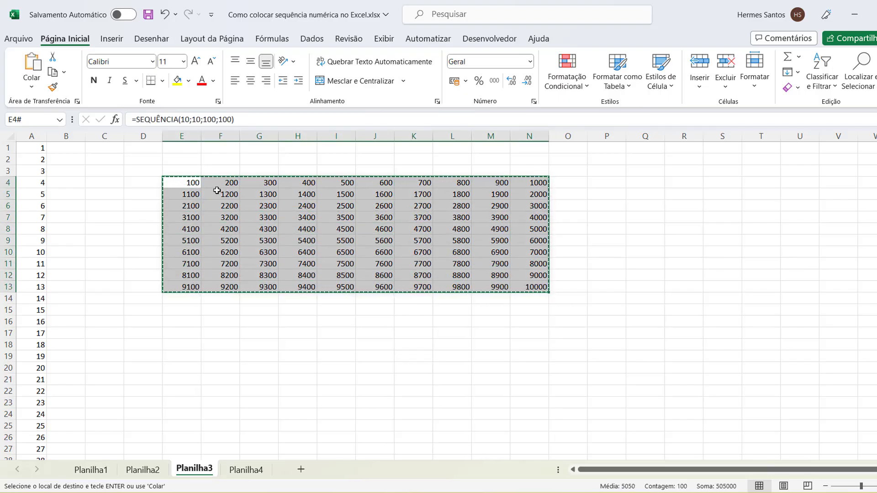
right_click(194, 191)
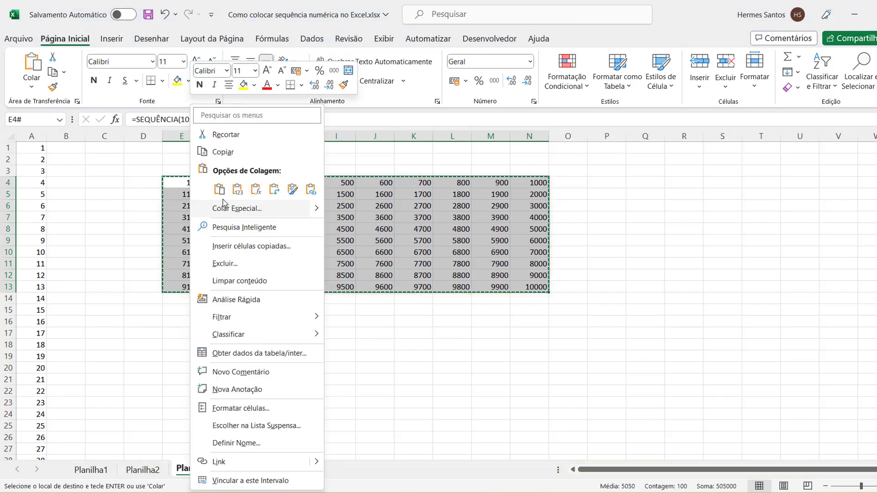
left_click(241, 193)
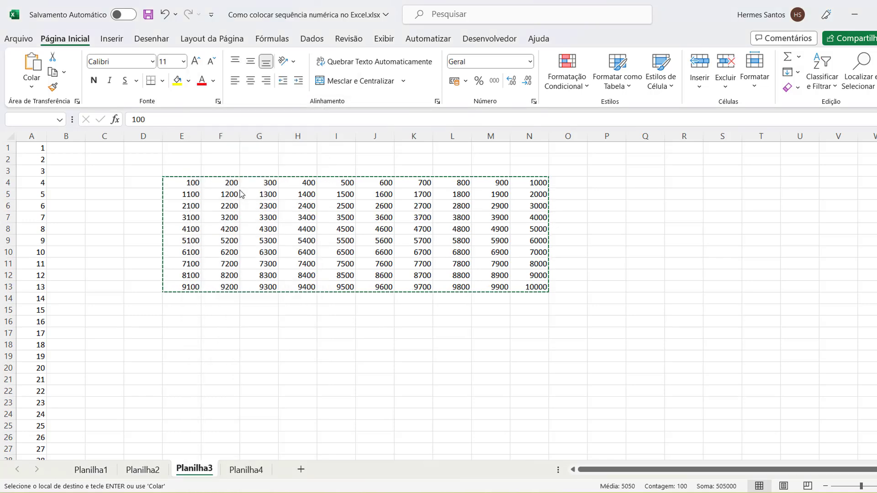
key("Escape")
- Check the contents of several cells in the pasted table for fixed values instead of the formula
left_click(249, 207)
left_click(221, 194)
left_click(251, 214)
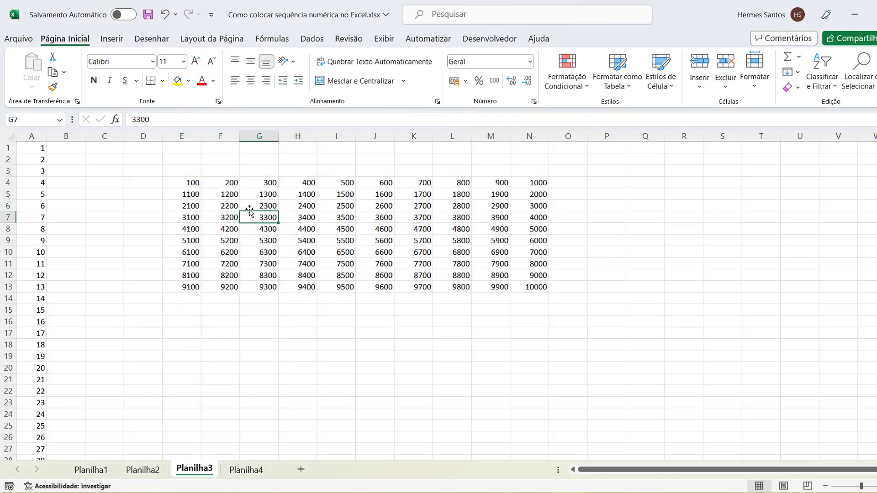
left_click_drag(161, 123, 125, 123)
key("Escape")
left_click(297, 219)
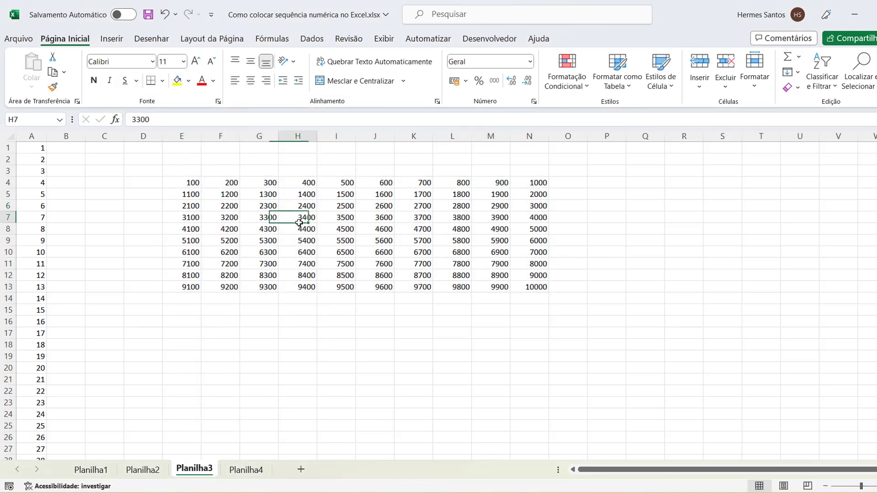
left_click(146, 120)
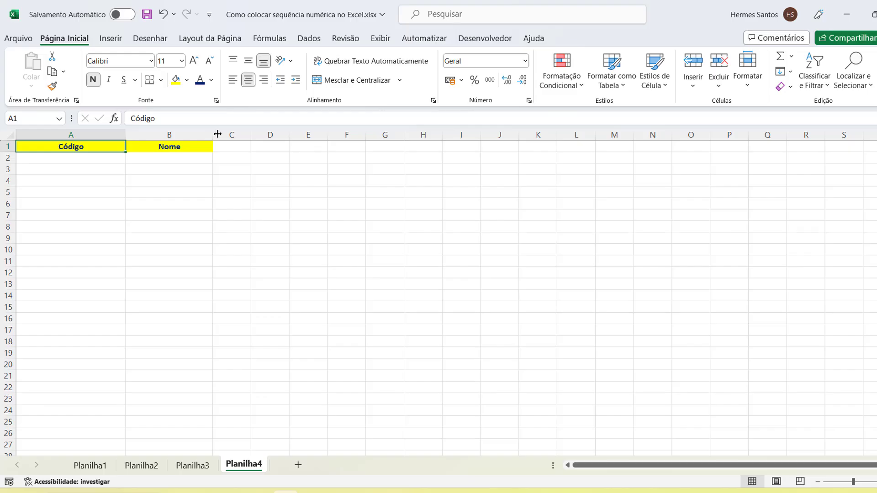
- Widen the Nome column slightly
left_click_drag(213, 134, 232, 135)
left_click(143, 196)
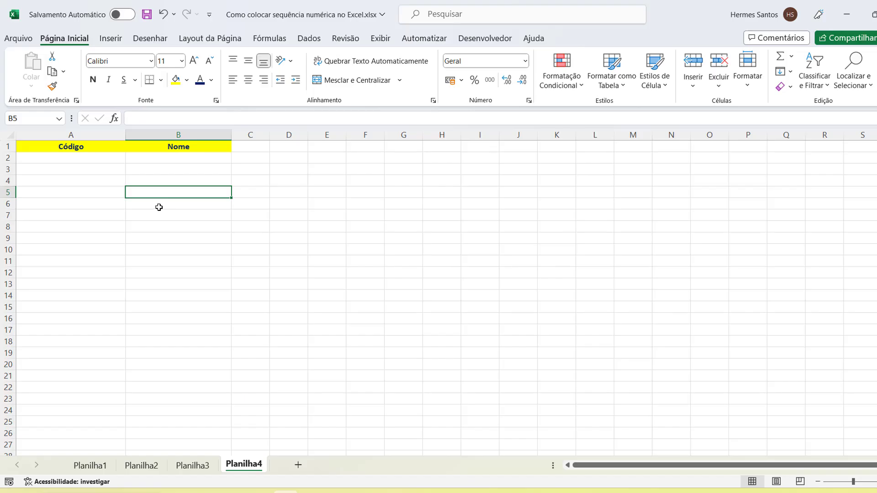
- Enter =SE(B2="";"";LIN(A1)) in cell A2 and fill the formula down the Código column to around row 24
left_click(77, 161)
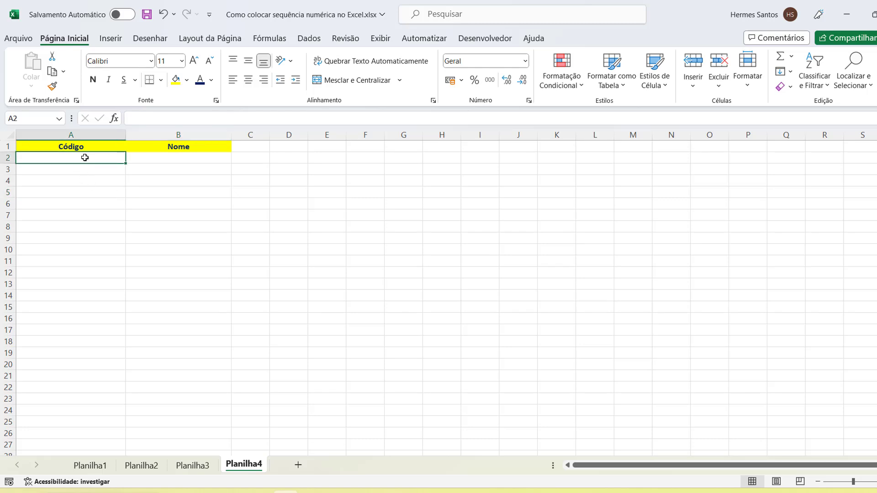
type("=")
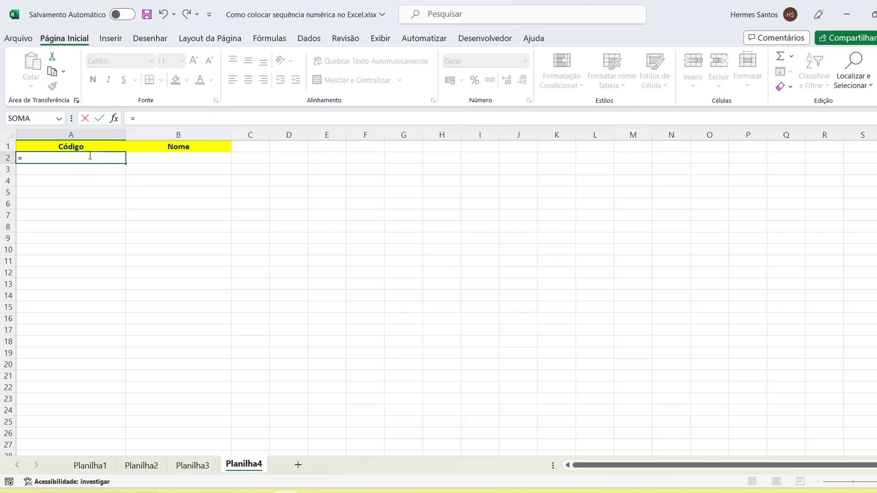
type("se(")
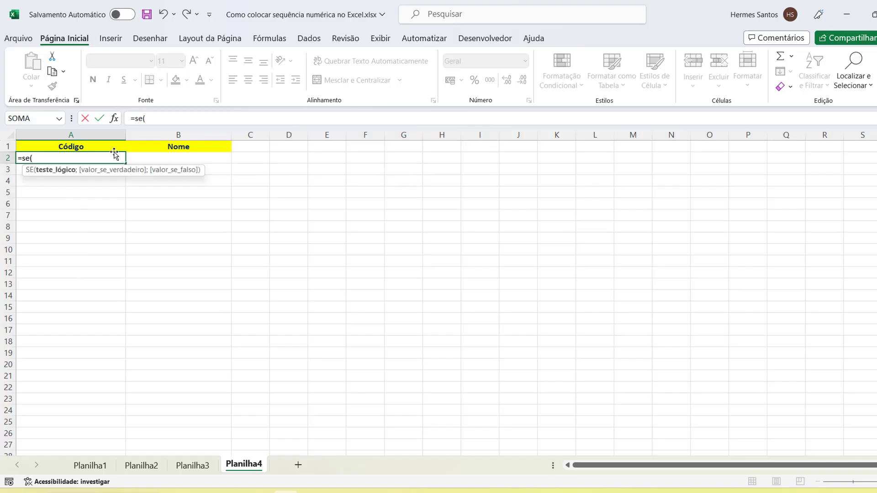
left_click(140, 158)
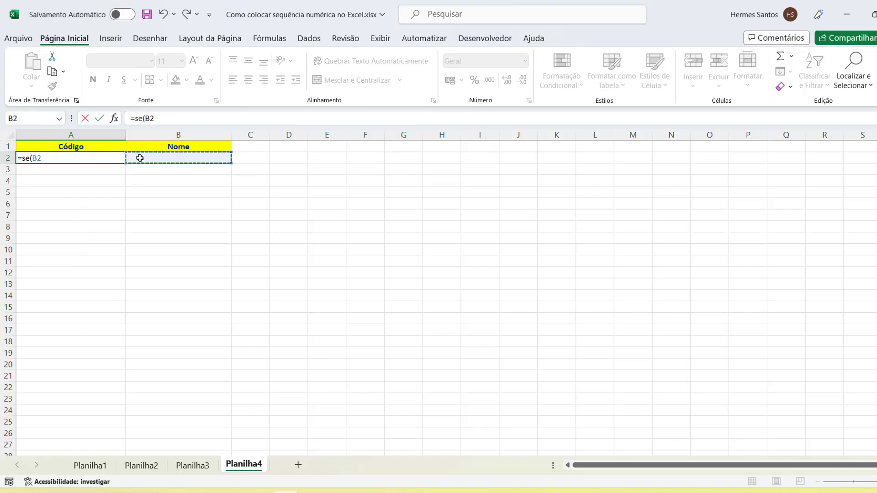
type("=\"\"")
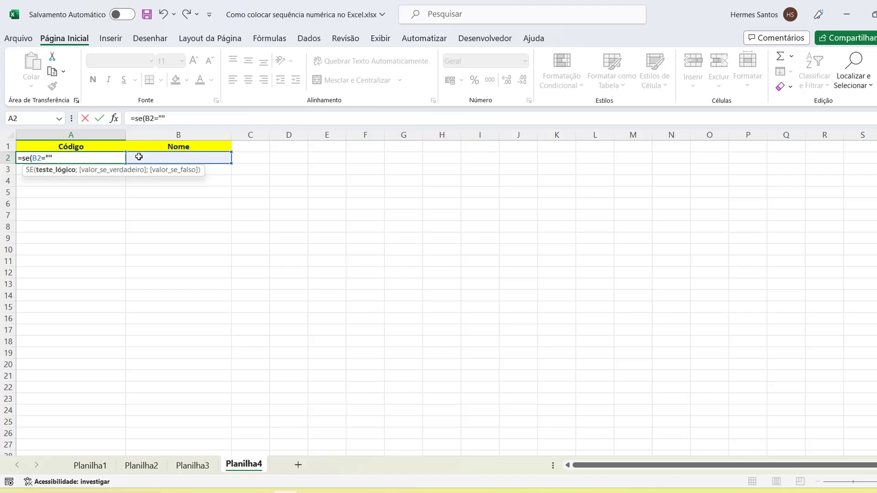
type(";")
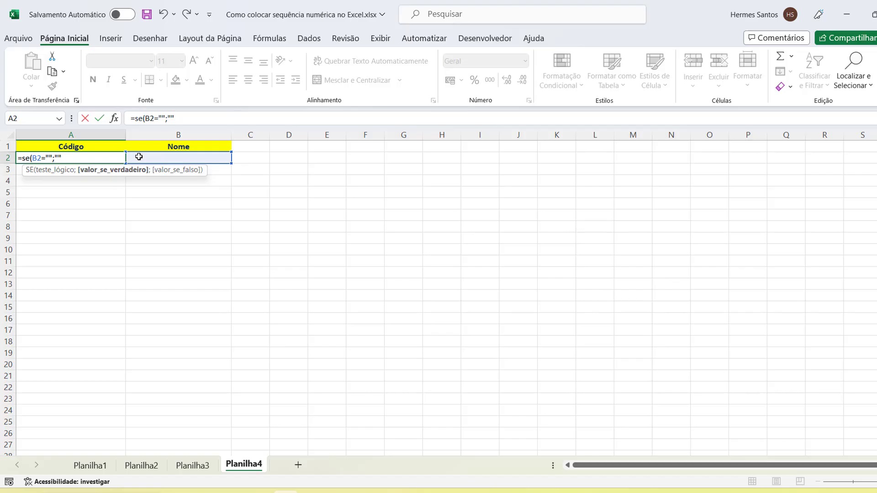
type("\"\";")
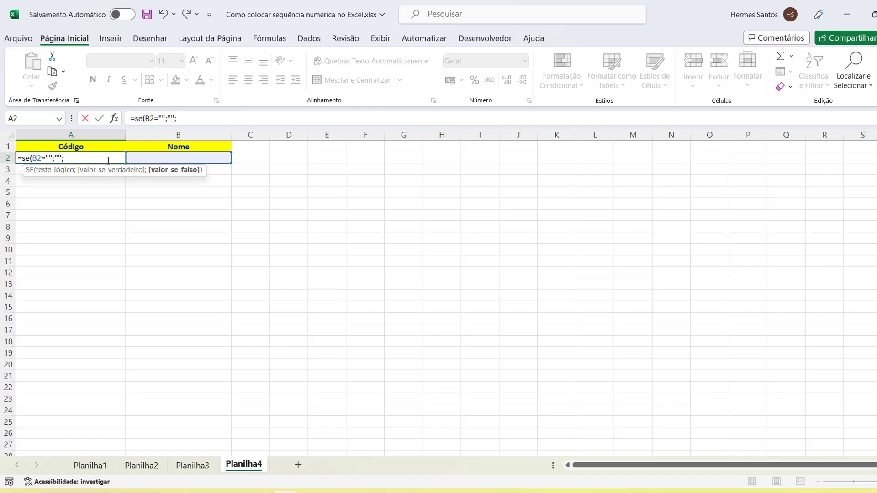
type("lin(")
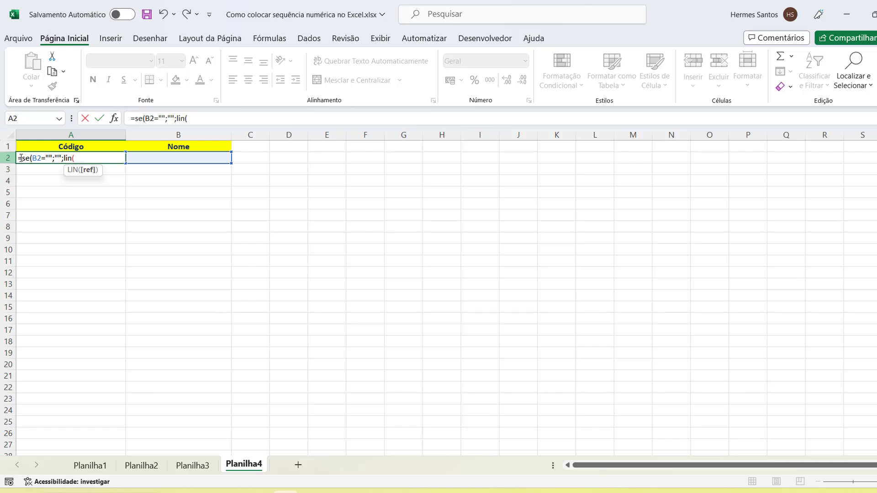
left_click(81, 147)
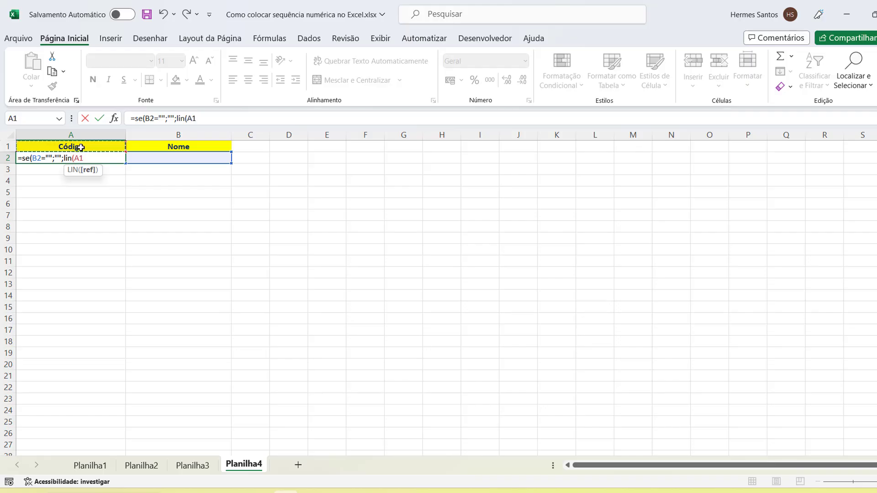
type("))")
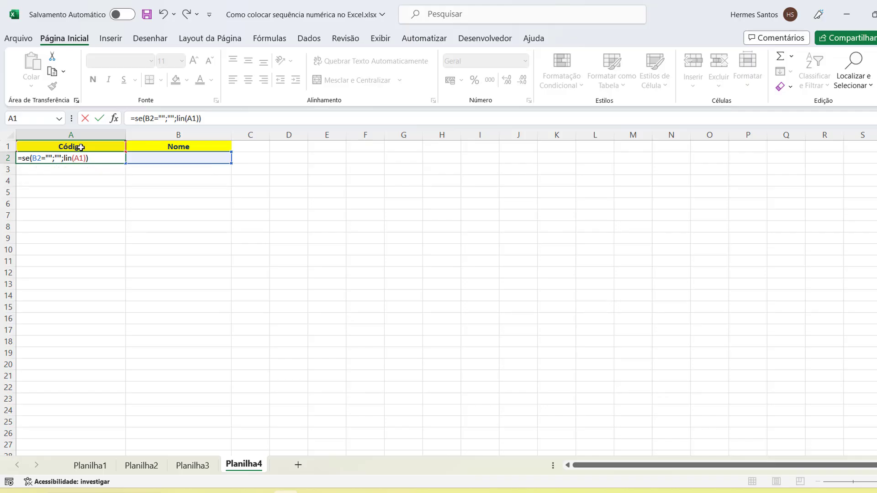
key("Return")
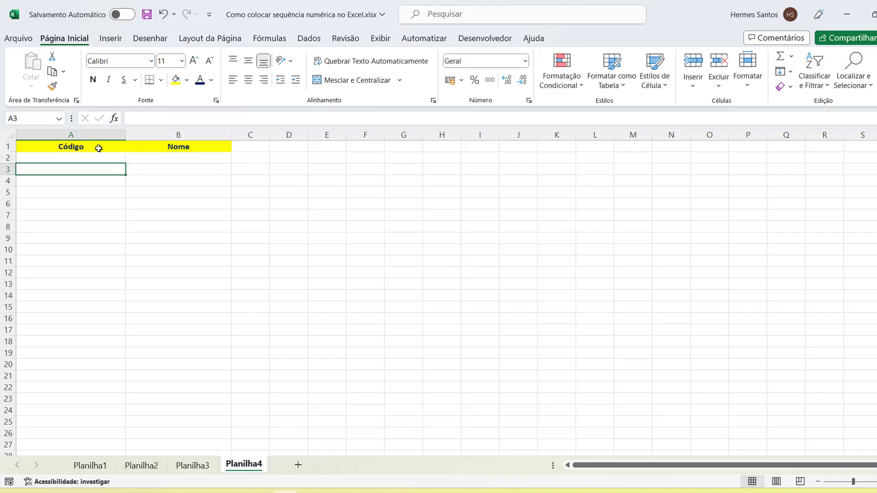
key("Up")
left_click_drag(126, 164, 116, 416)
- Enter five sample first names in cells B2 to B6 of the Nome column to generate their codes
left_click(181, 161)
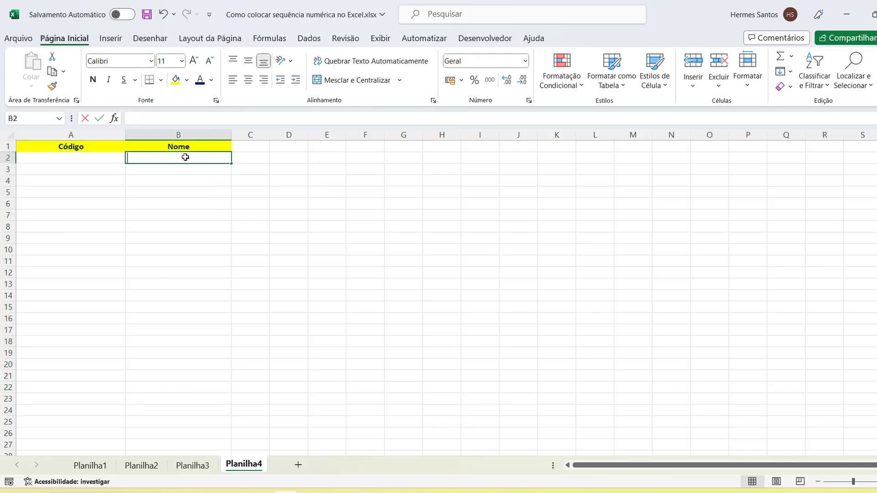
type("João")
key("Return")
type("Maria")
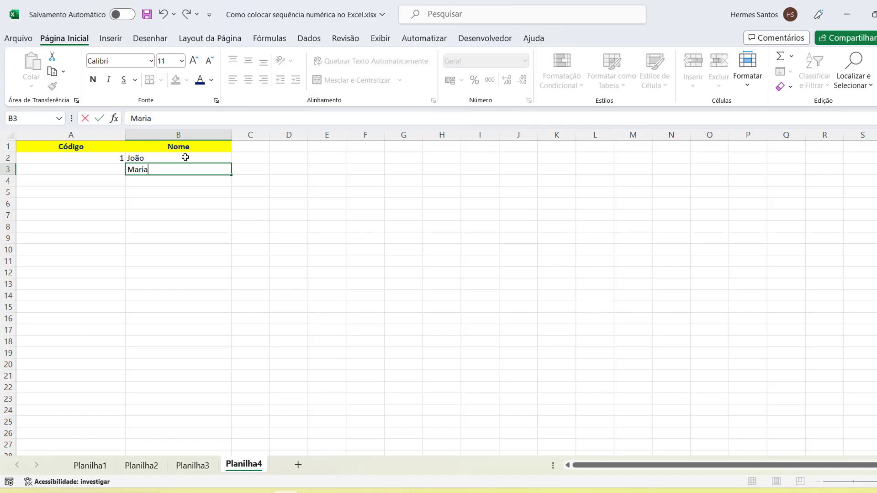
key("Return")
type("Pedro")
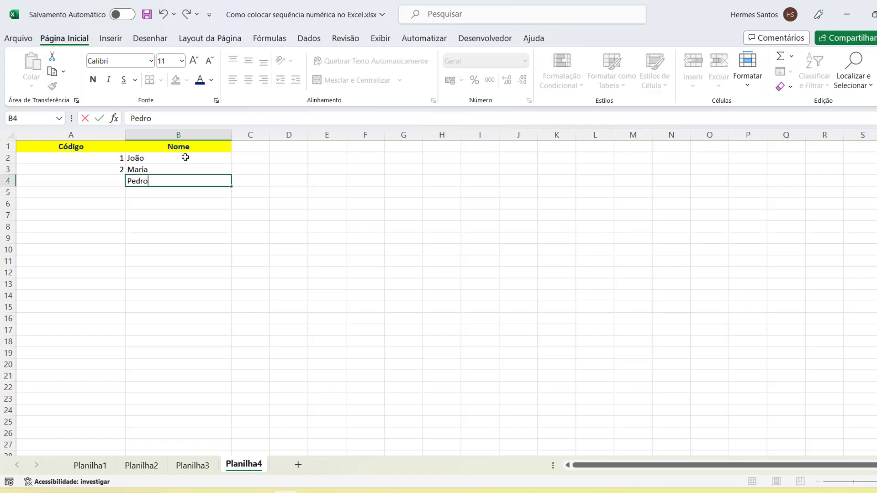
key("Return")
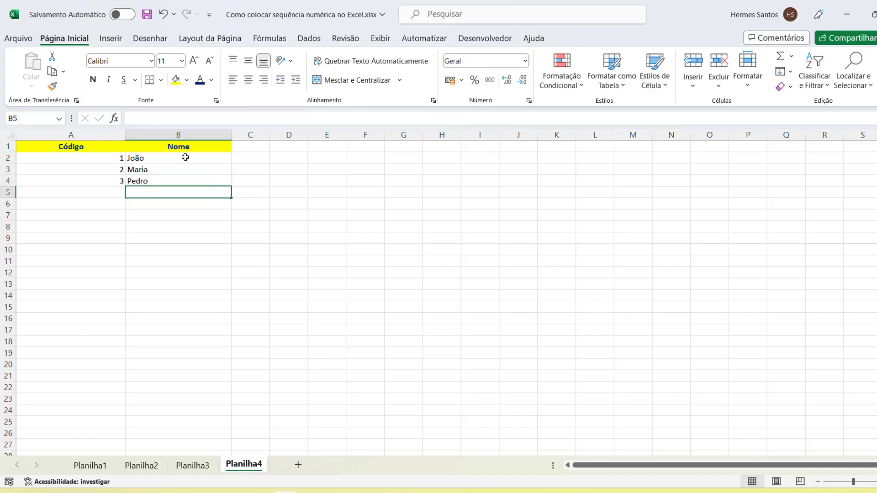
type("Alex")
key("Return")
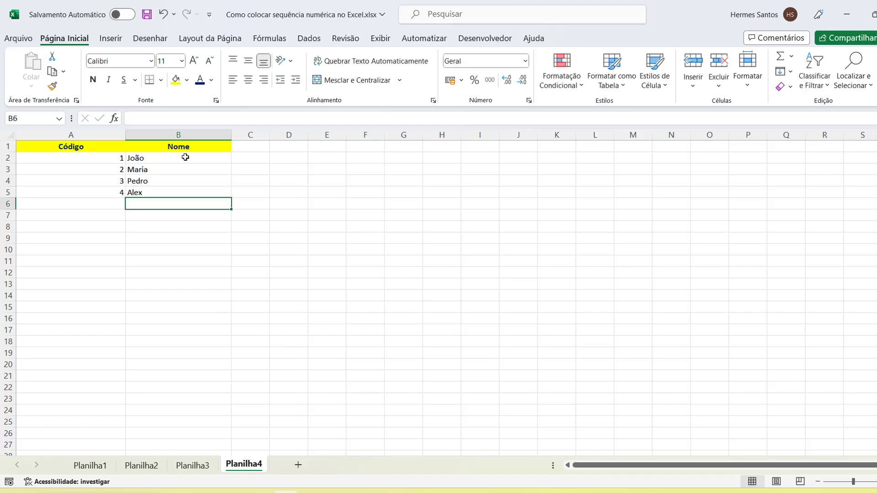
type("Par")
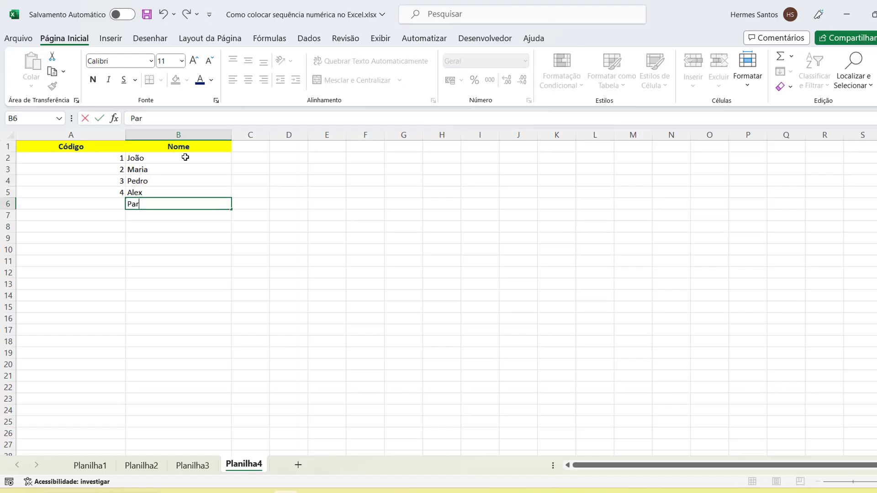
type("tricia")
key("Return")
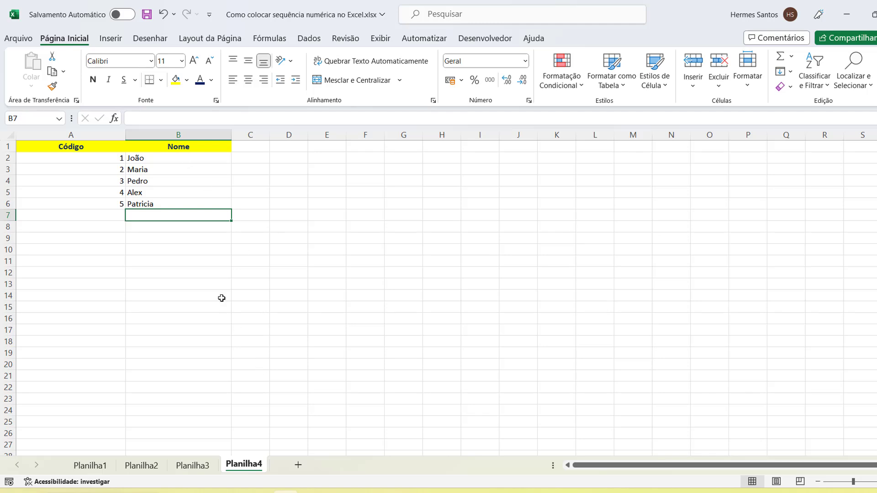
- Narrow the Código column to roughly half its width
left_click_drag(125, 135, 75, 144)
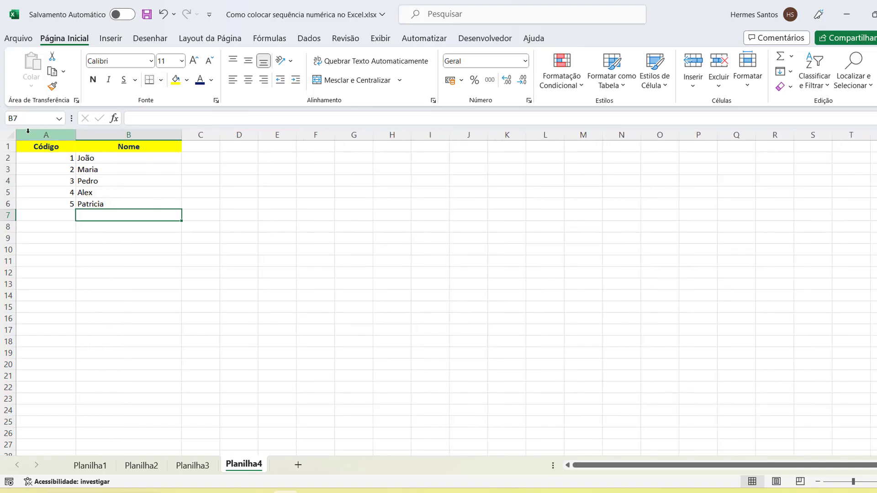